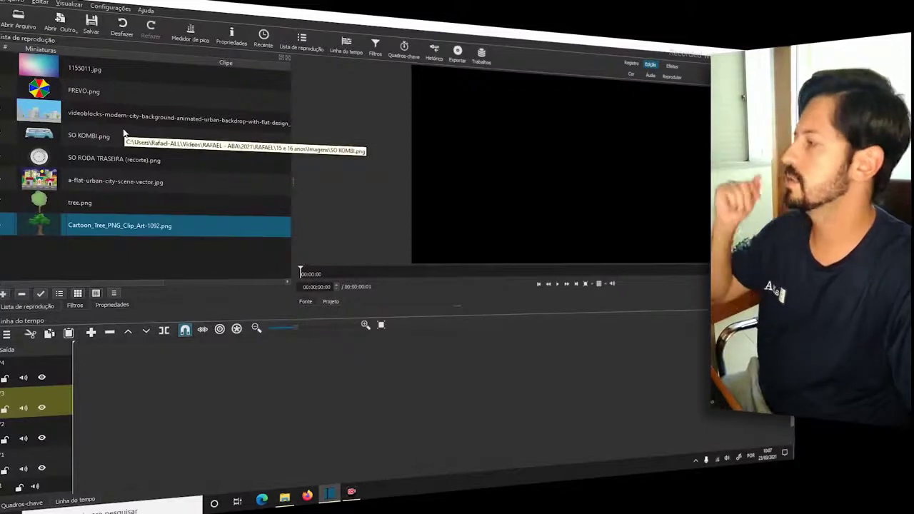
Look over the imported images in the playlist and widen the list to show more of the long clip names
click(96, 186)
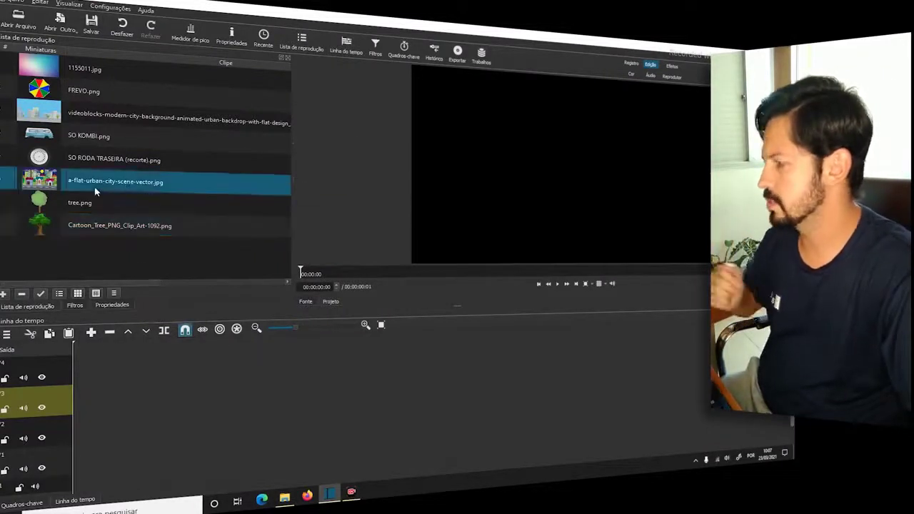
scroll(107, 191, right, 2)
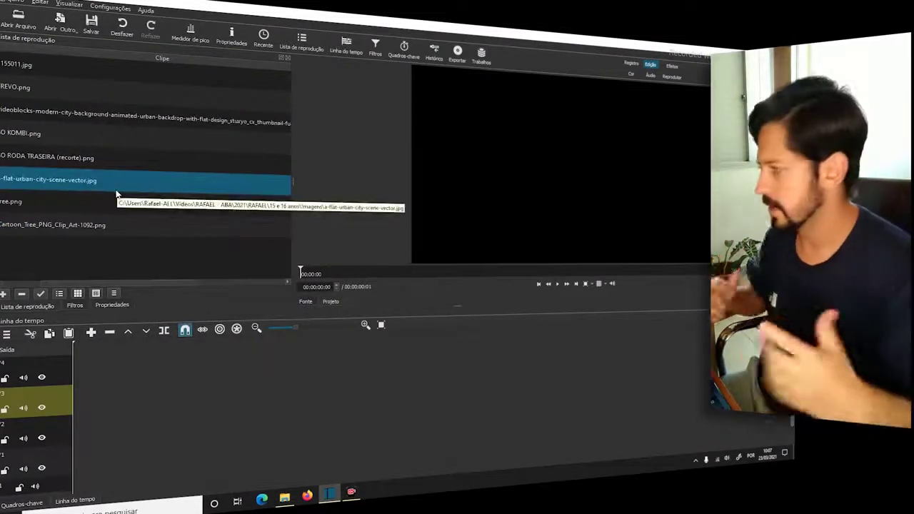
drag(115, 281, 21, 283)
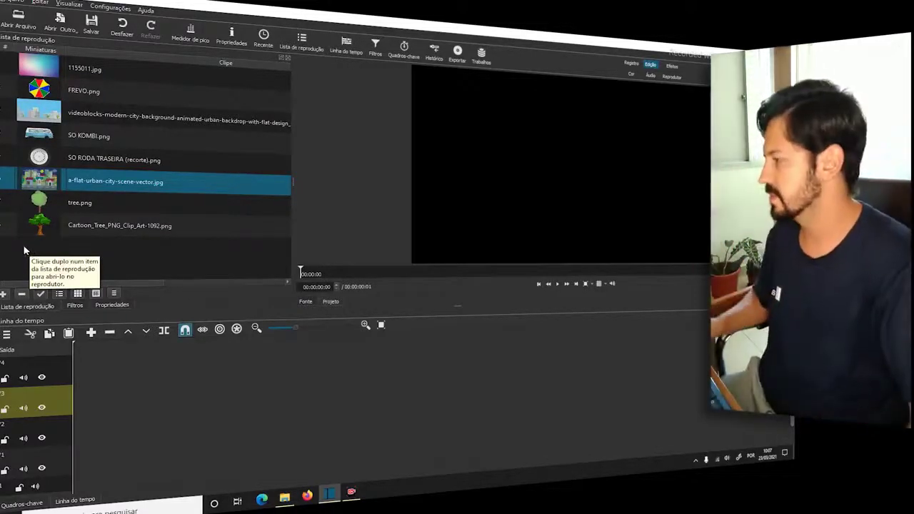
click(120, 208)
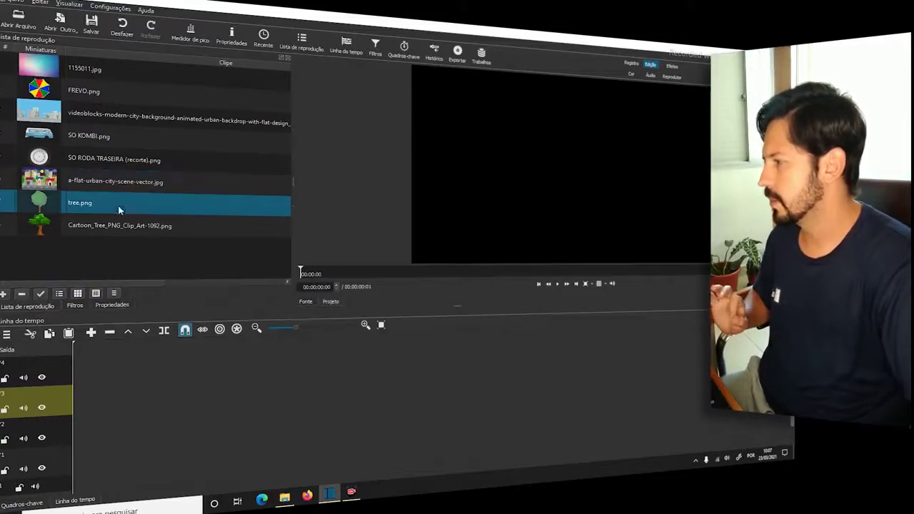
click(184, 231)
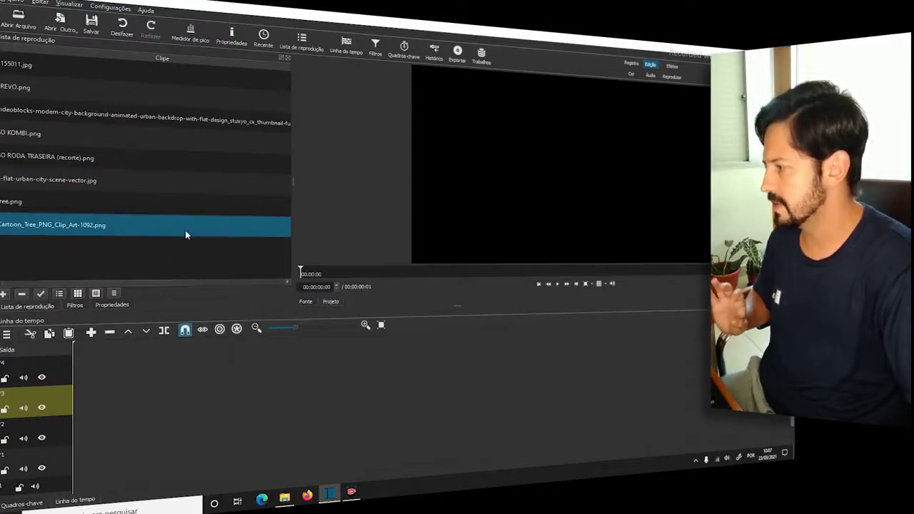
click(139, 283)
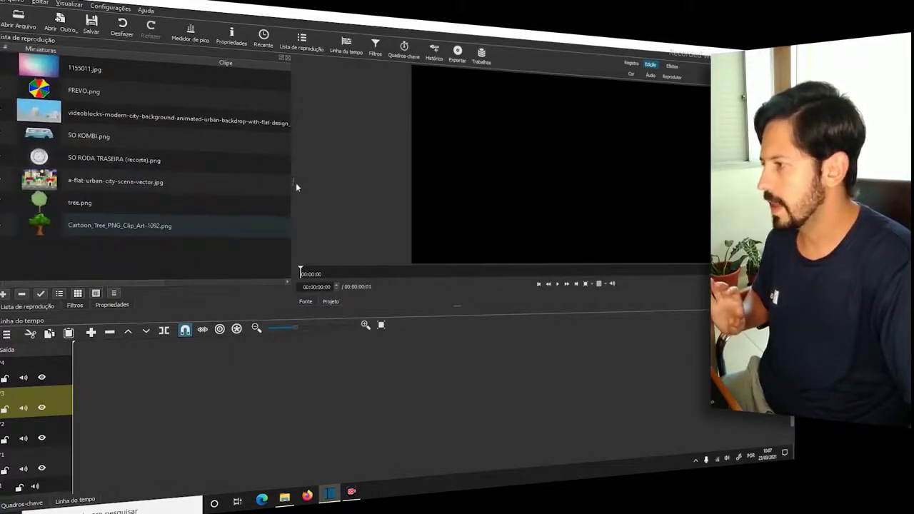
drag(293, 182, 335, 181)
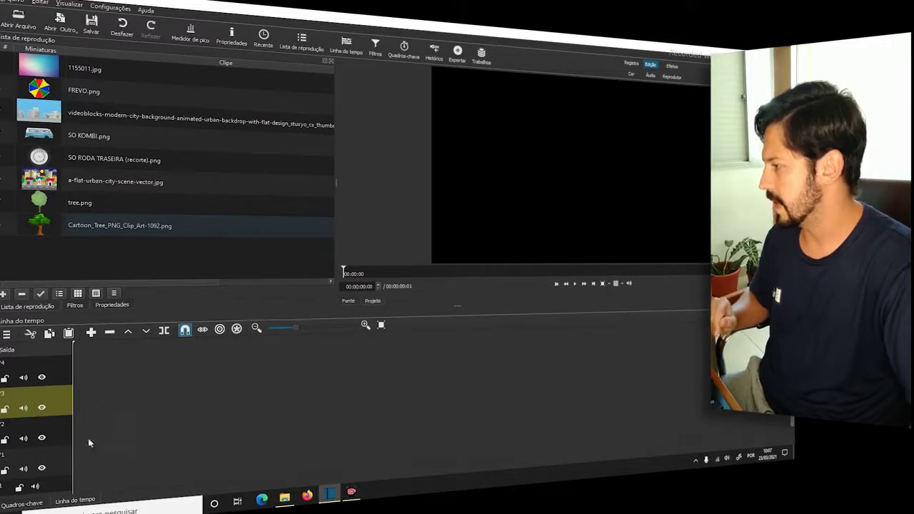
Add a-flat-urban-city-scene-vector.jpg at the start of track V1 and extend the clip to about 35 seconds
click(100, 184)
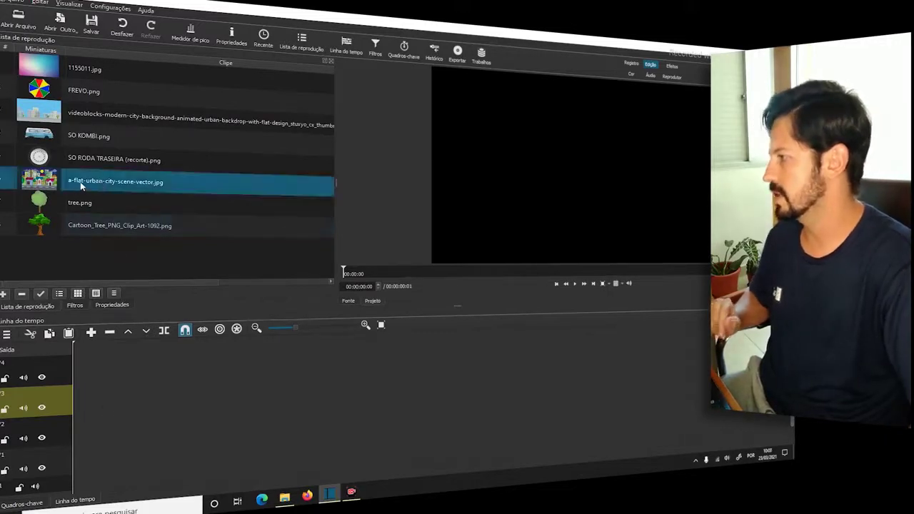
drag(81, 185, 428, 426)
click(109, 462)
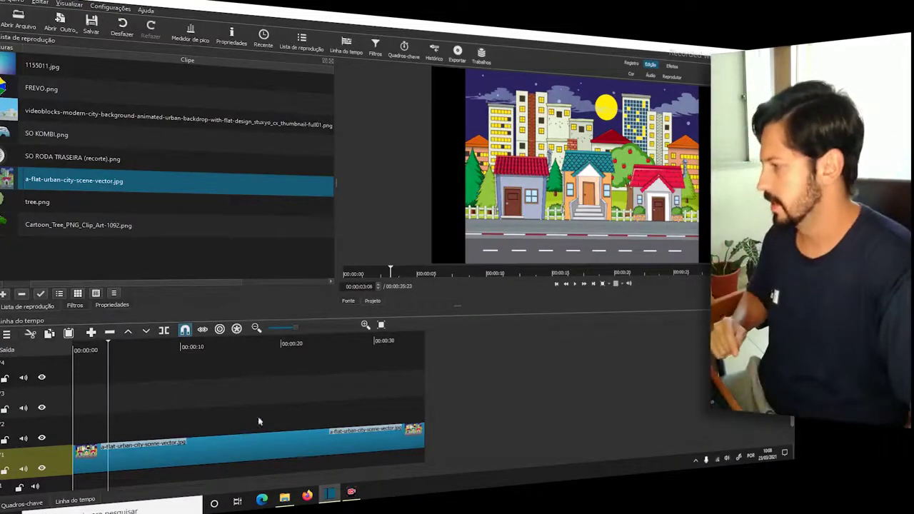
Add the Tamanho, Posição & Girar filter to the city clip and enlarge the image to about 242.3%
click(74, 305)
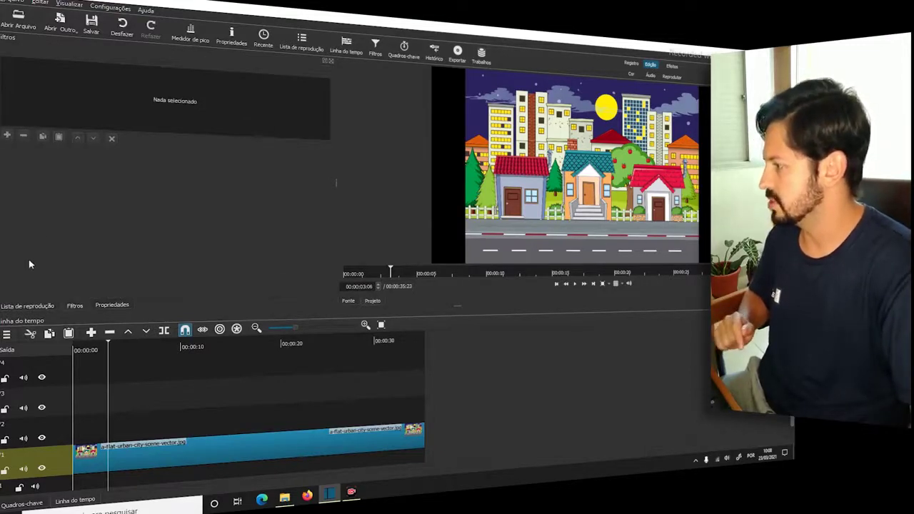
click(147, 459)
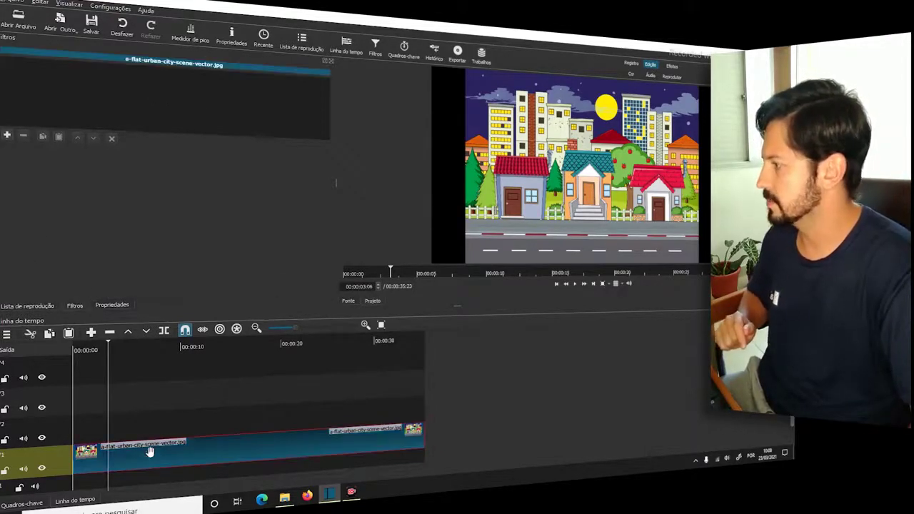
click(7, 136)
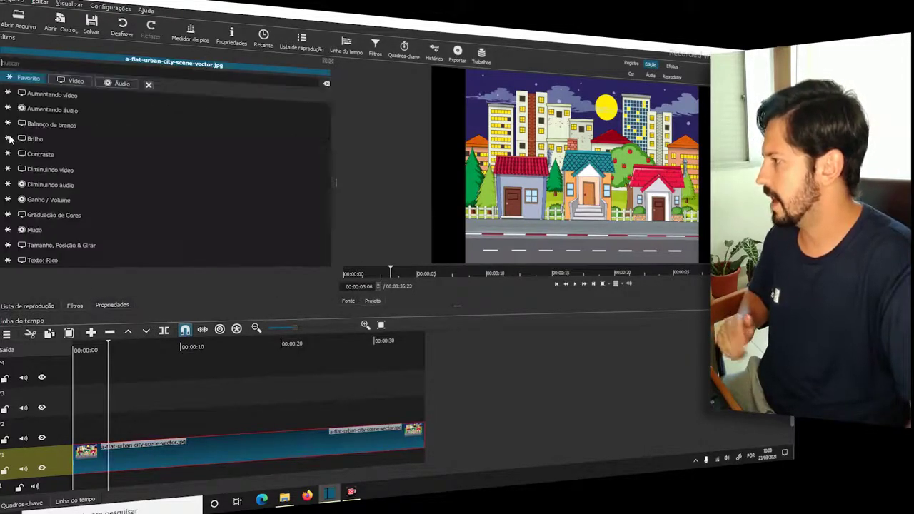
click(103, 246)
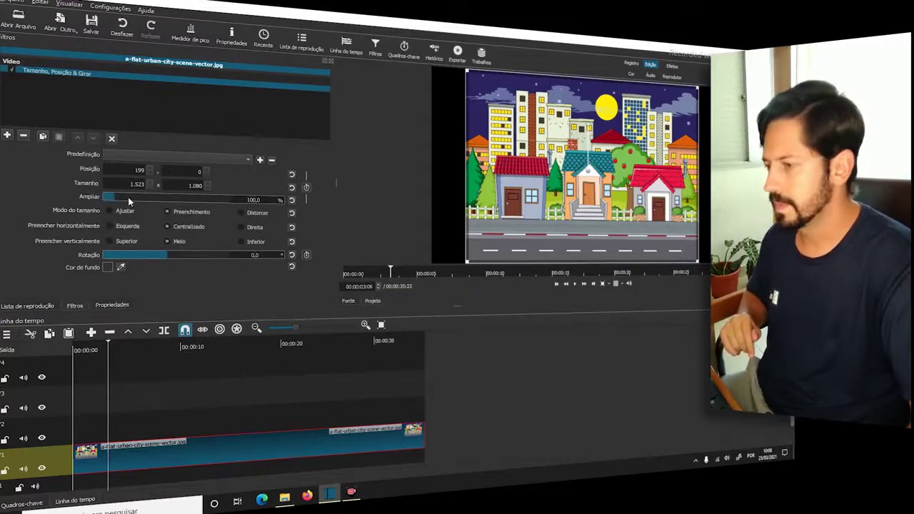
drag(120, 200, 141, 198)
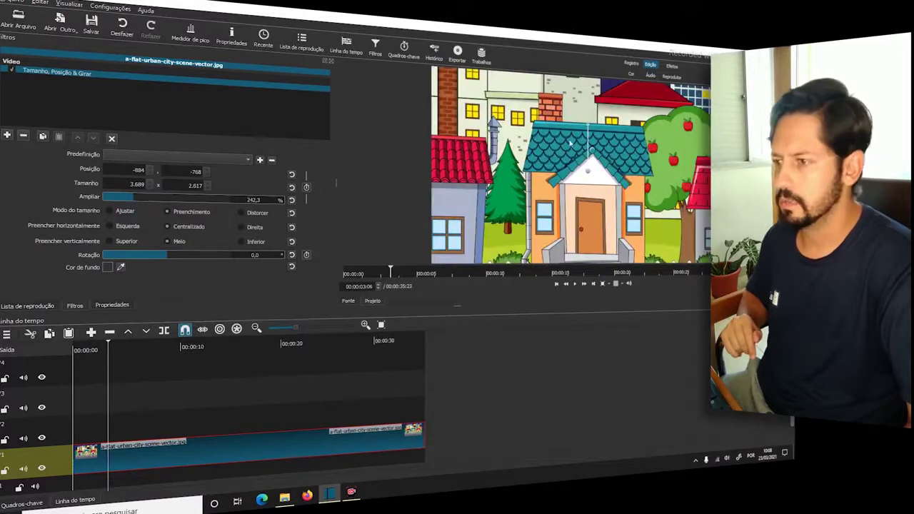
Slide the enlarged city image sideways across the frame with the road showing, placing it at about position -486, -1507
drag(589, 182, 593, 84)
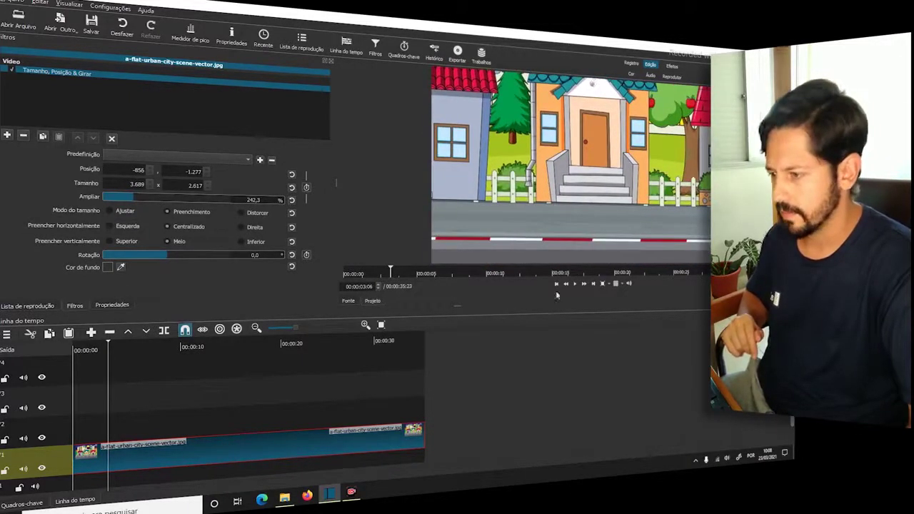
click(608, 285)
click(611, 305)
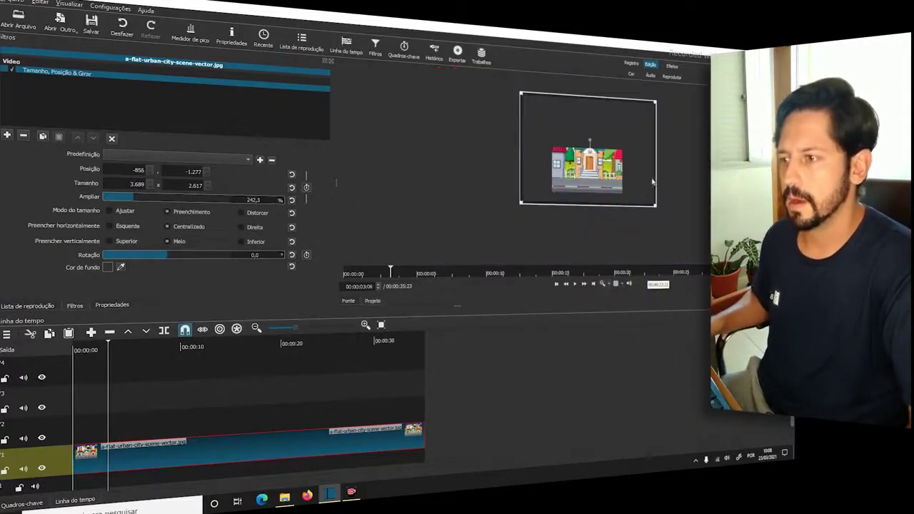
drag(589, 153, 620, 142)
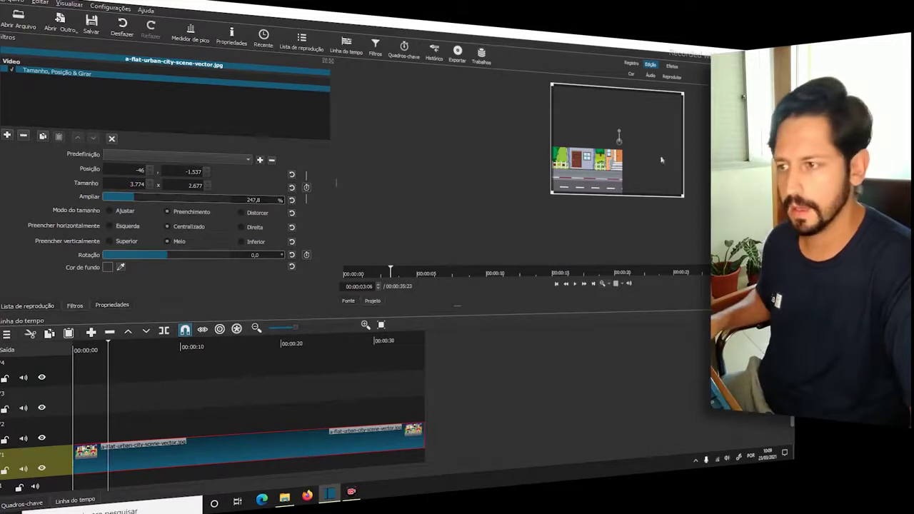
drag(622, 137, 621, 142)
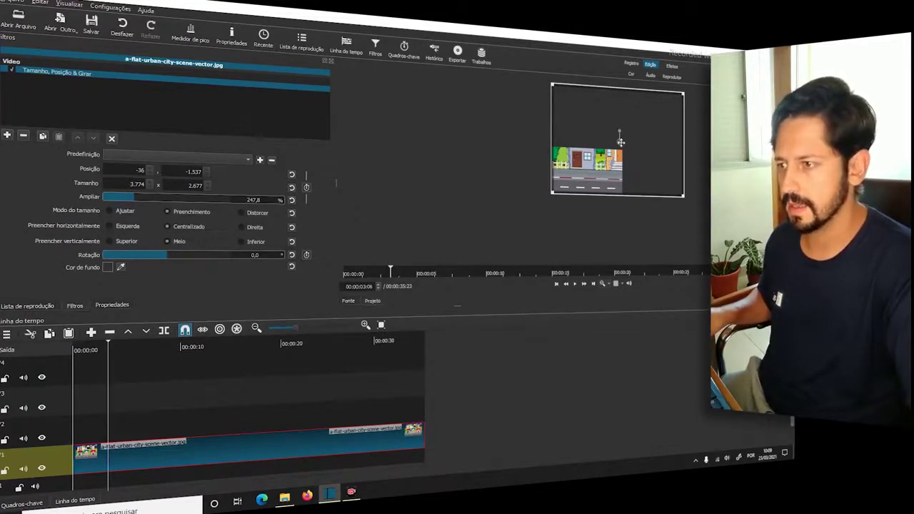
drag(620, 142, 552, 142)
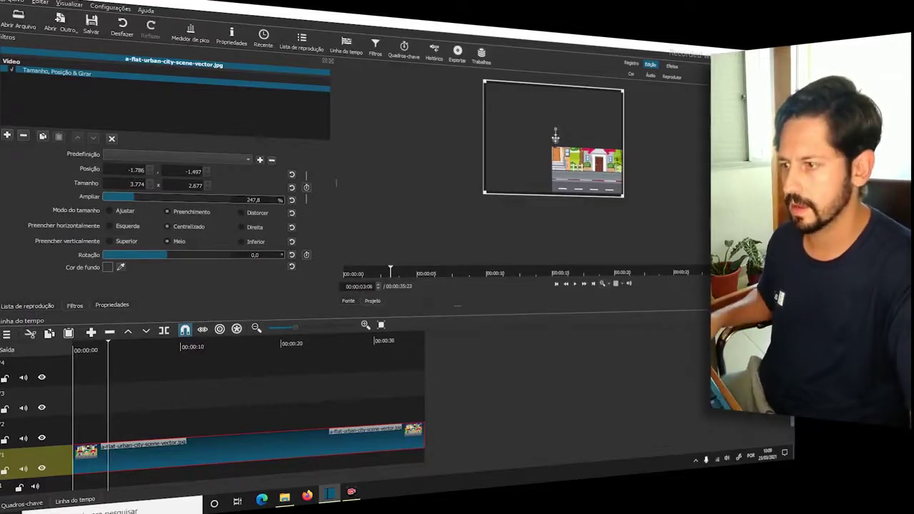
drag(555, 136, 603, 136)
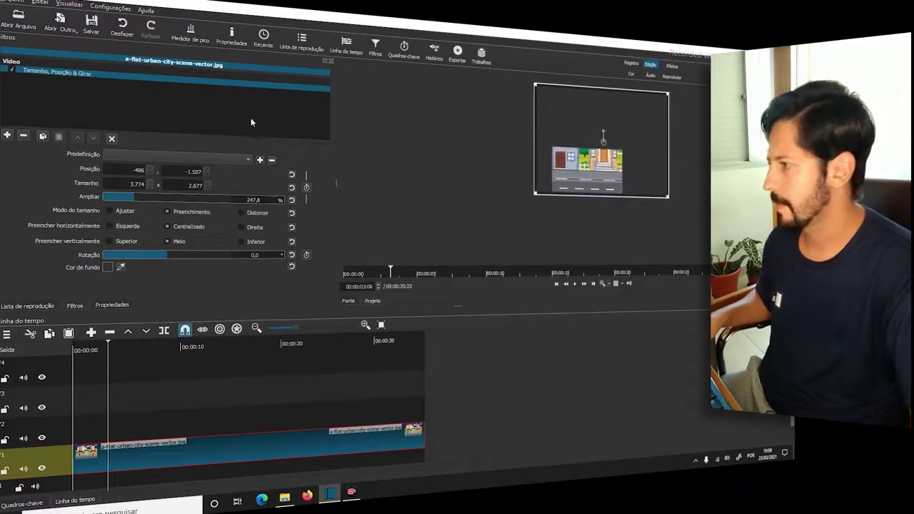
Scale the city image to about 239.5% with size mode Distorcer and place it at about position -33, -1453
drag(137, 199, 139, 198)
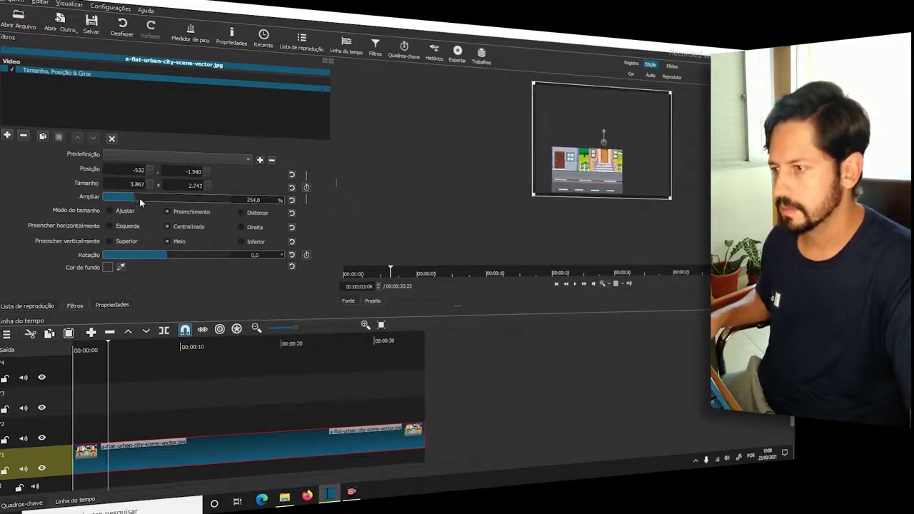
drag(603, 143, 615, 131)
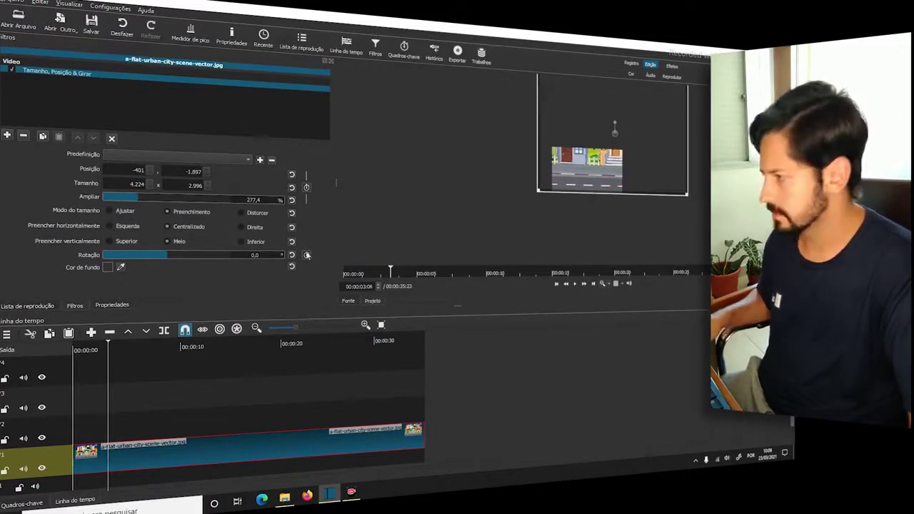
scroll(655, 185, up, 3)
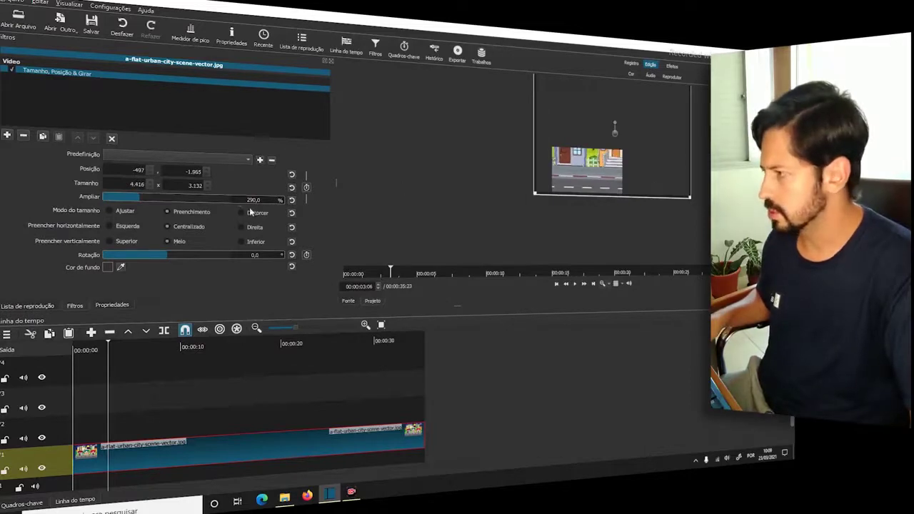
scroll(615, 130, down, 4)
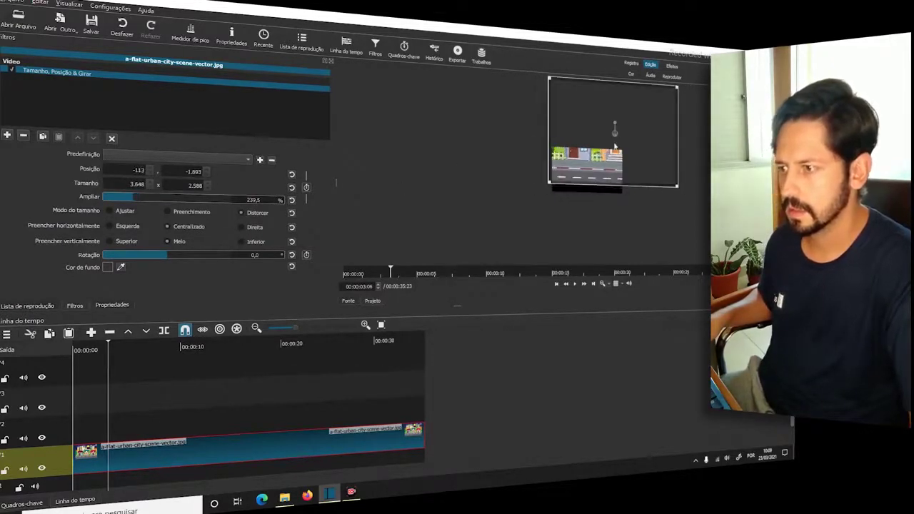
drag(614, 128, 618, 144)
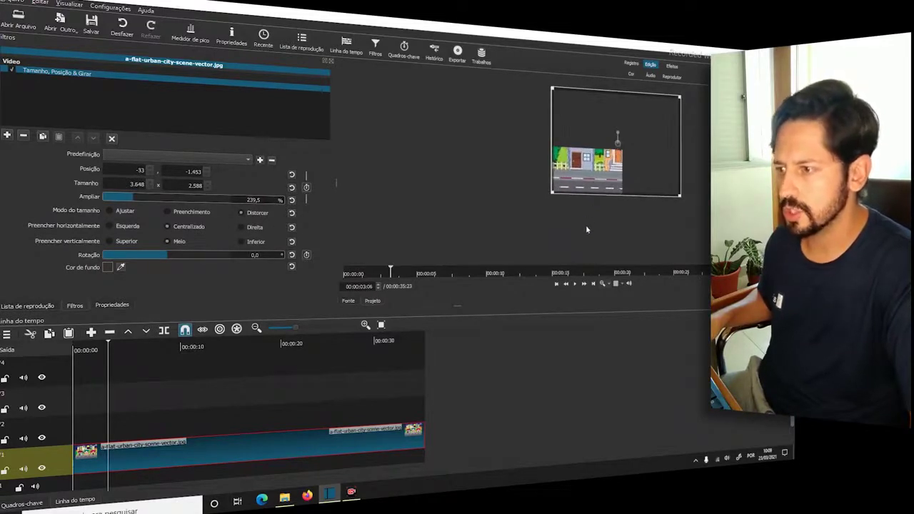
click(402, 391)
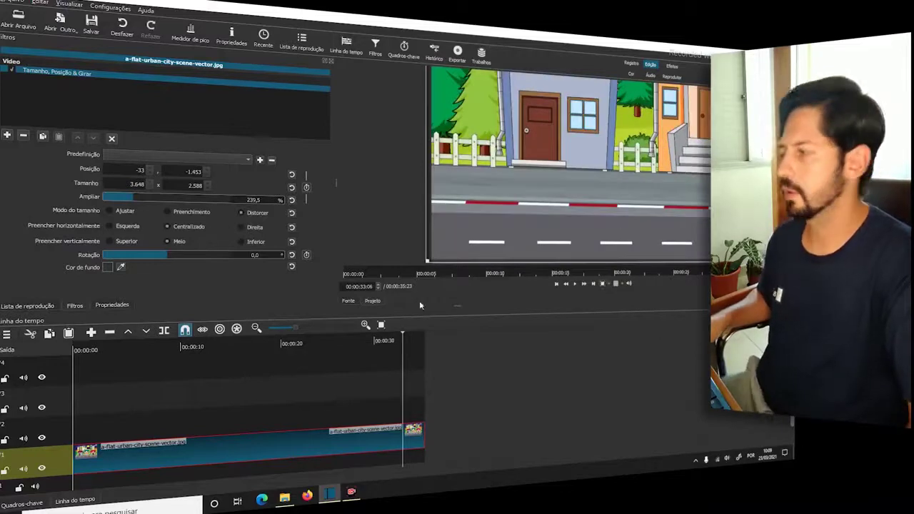
Add SO KOMBI.png at the start of track V4 and extend it to match the city background's length
click(25, 305)
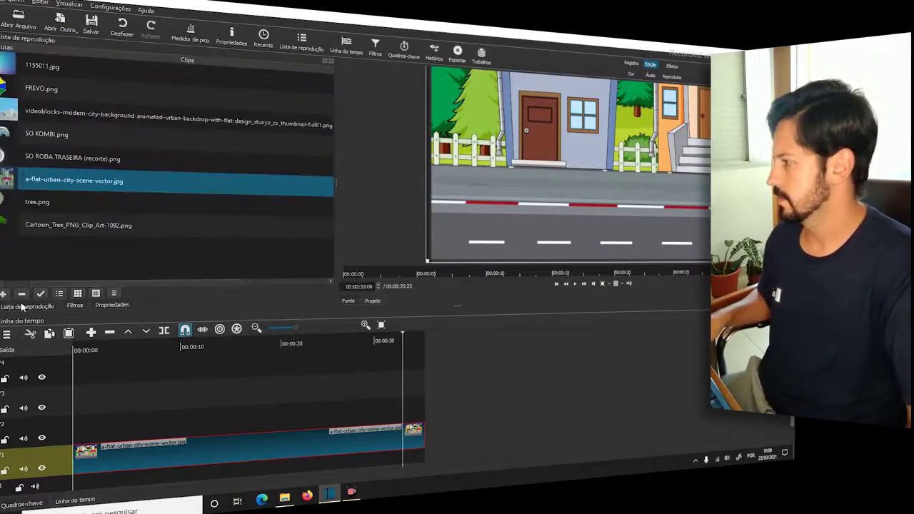
drag(77, 145, 81, 371)
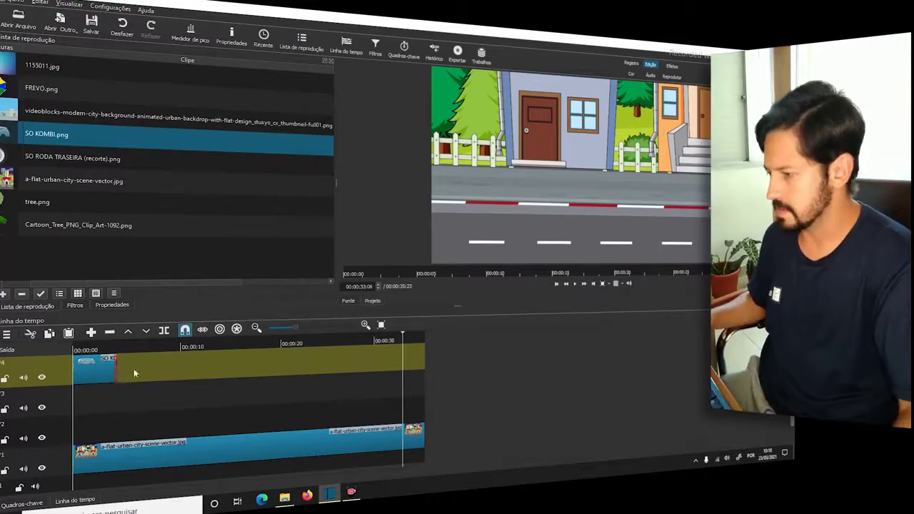
drag(134, 373, 429, 357)
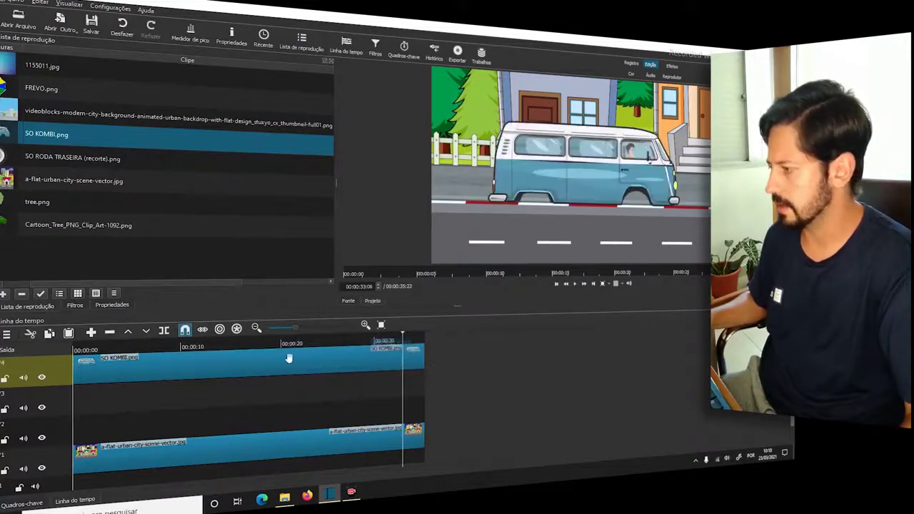
click(242, 350)
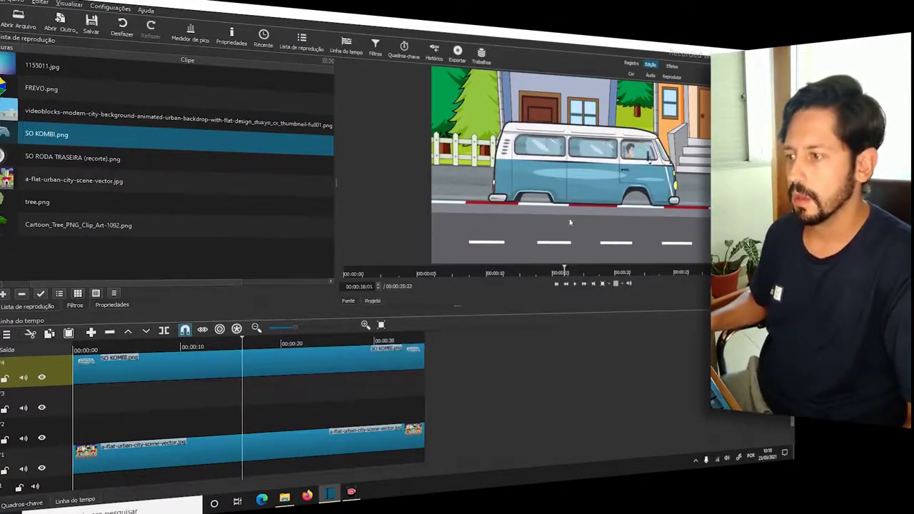
Add SO RODA TRASEIRA (recorte).png to both track V3 and track V2, extending each clip to the background's full length
drag(45, 158, 429, 394)
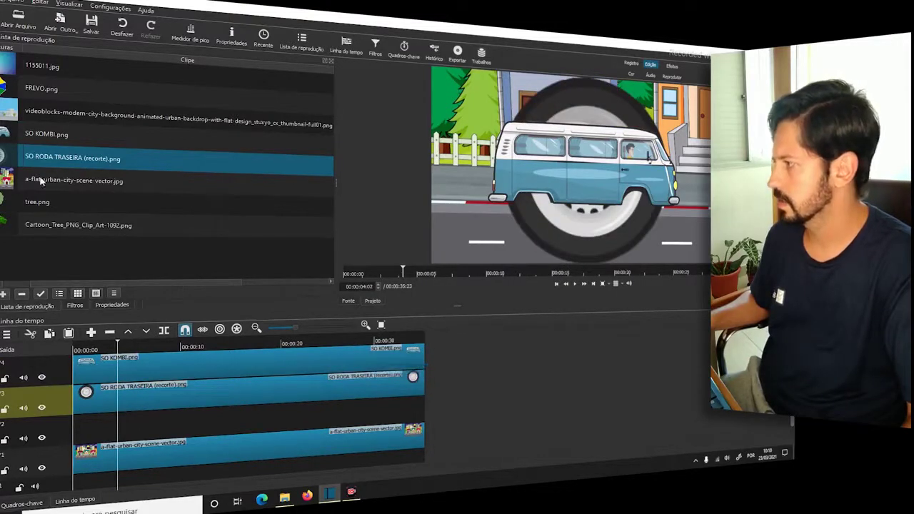
drag(34, 154, 430, 400)
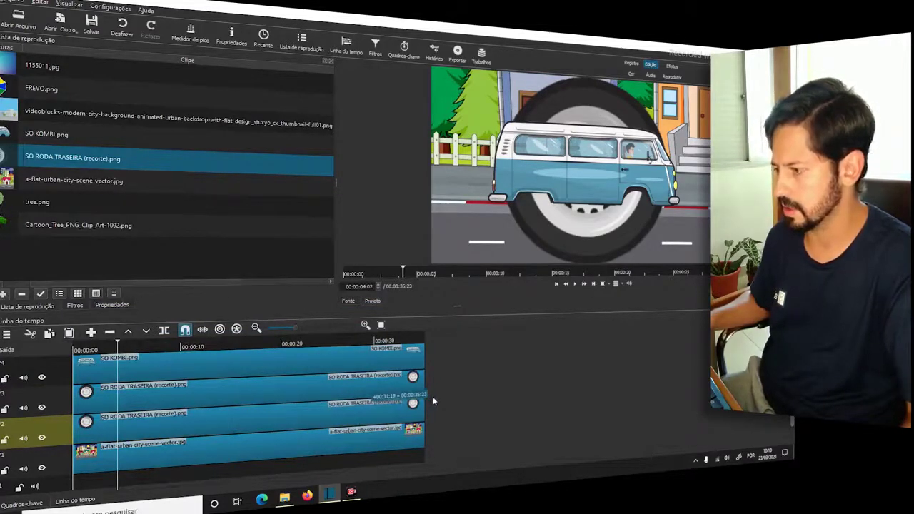
Add the Tamanho, Posição & Girar filter to the SO RODA TRASEIRA (recorte).png clip on track V3
click(296, 385)
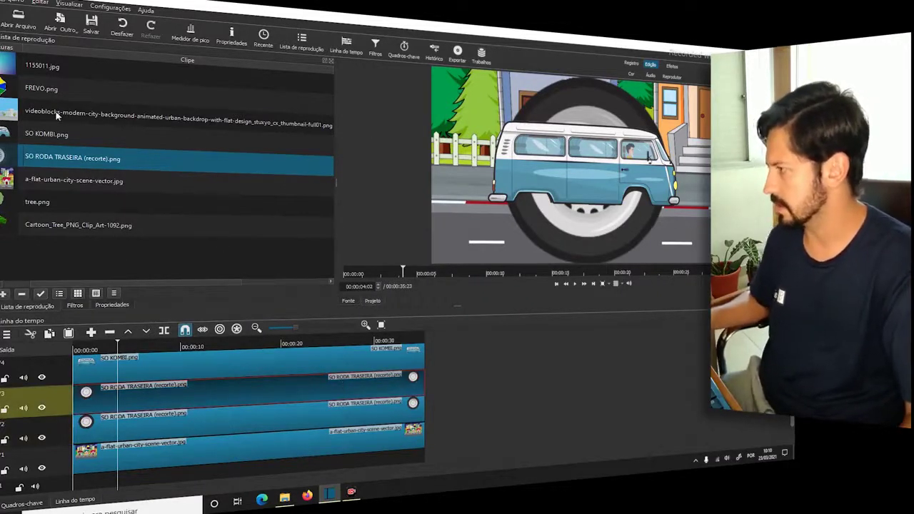
click(74, 306)
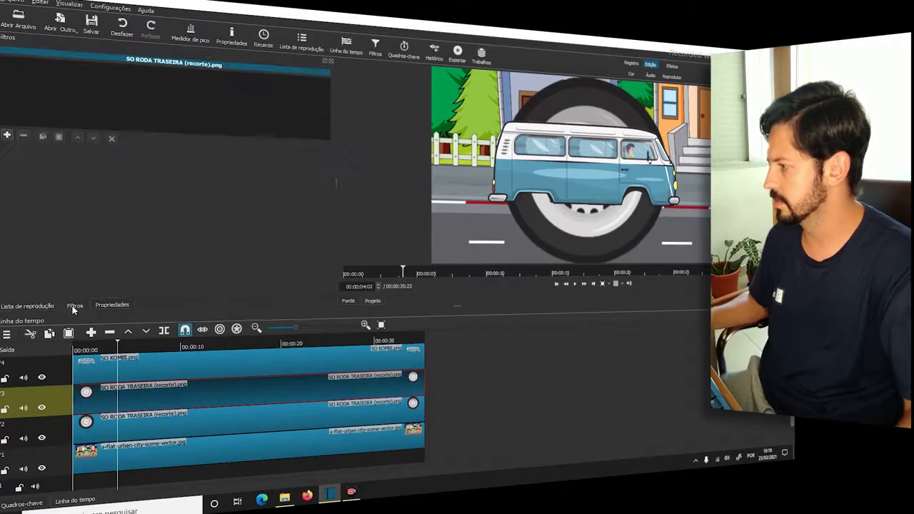
click(6, 137)
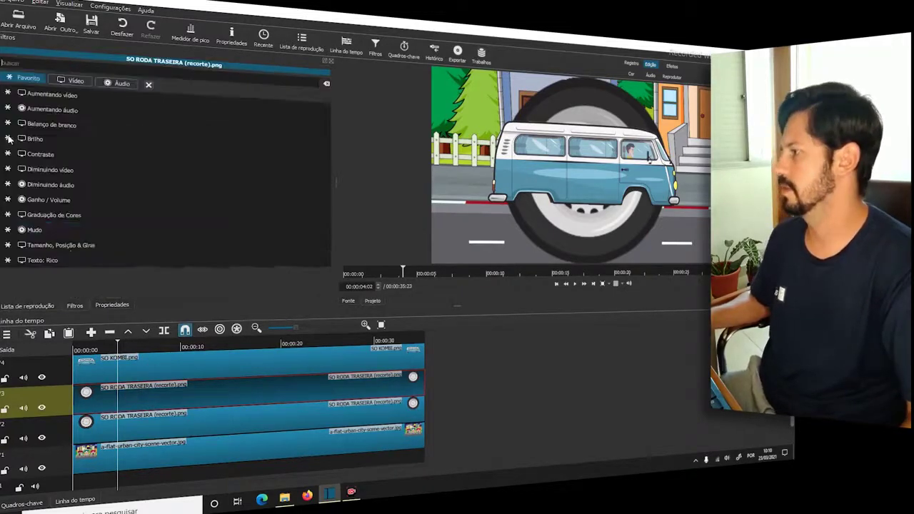
click(74, 246)
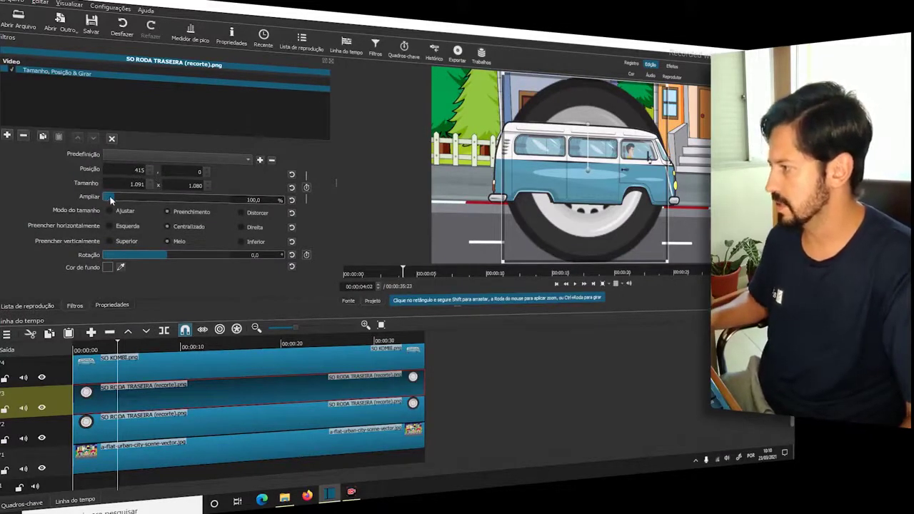
Scale the track V3 wheel to 20% and place it in the van's front wheel arch at about position 1171, 594
drag(111, 200, 107, 200)
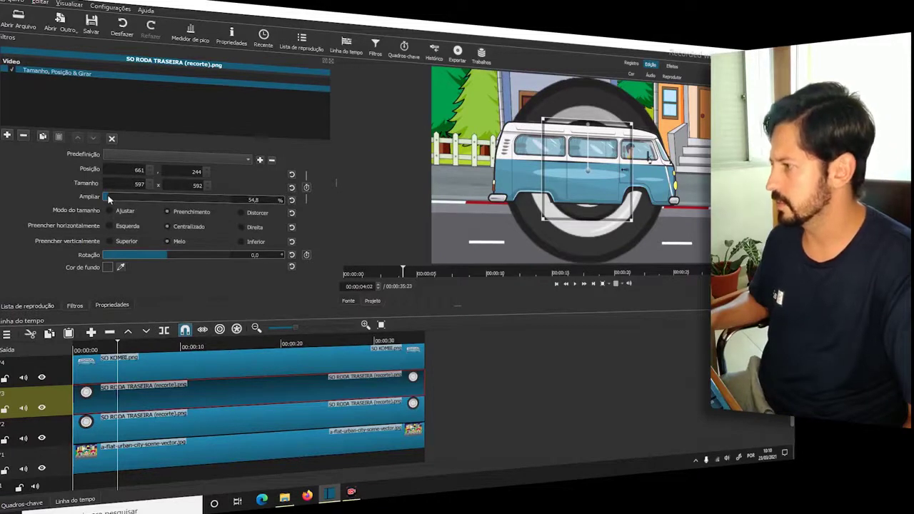
drag(109, 199, 103, 197)
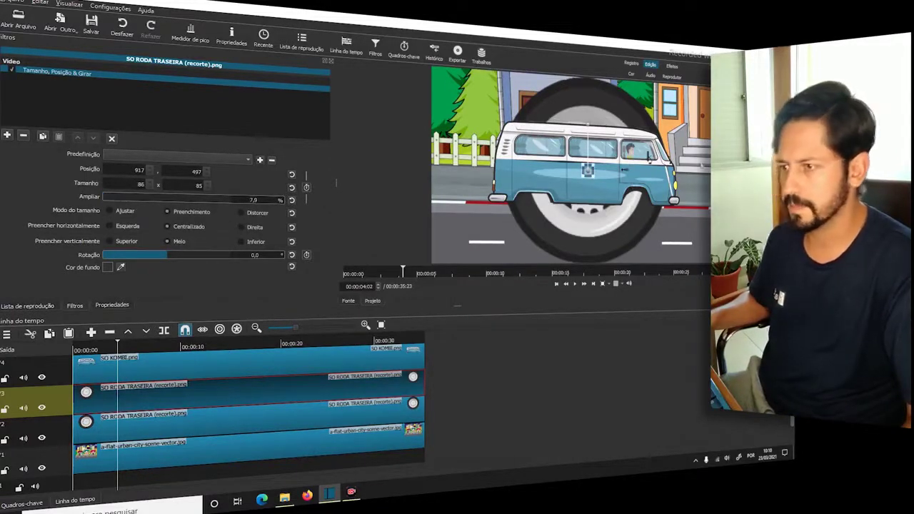
drag(587, 171, 638, 203)
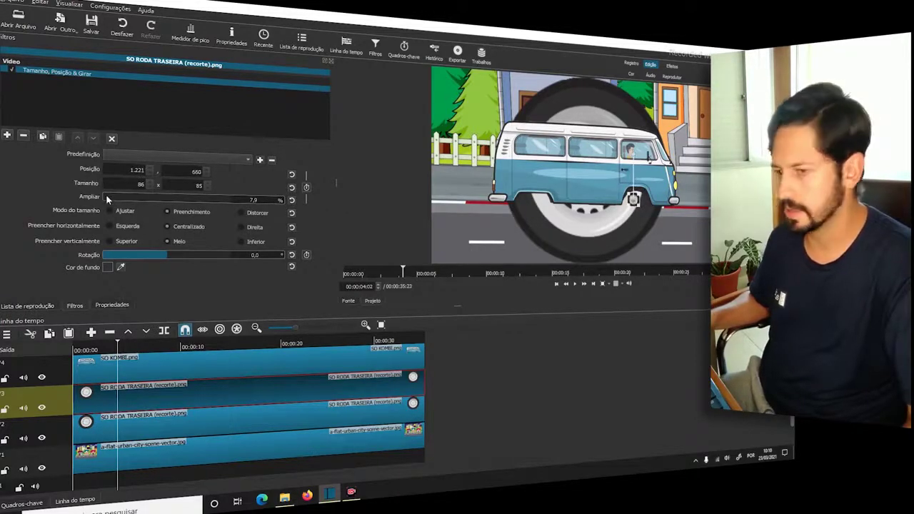
scroll(106, 195, up, 5)
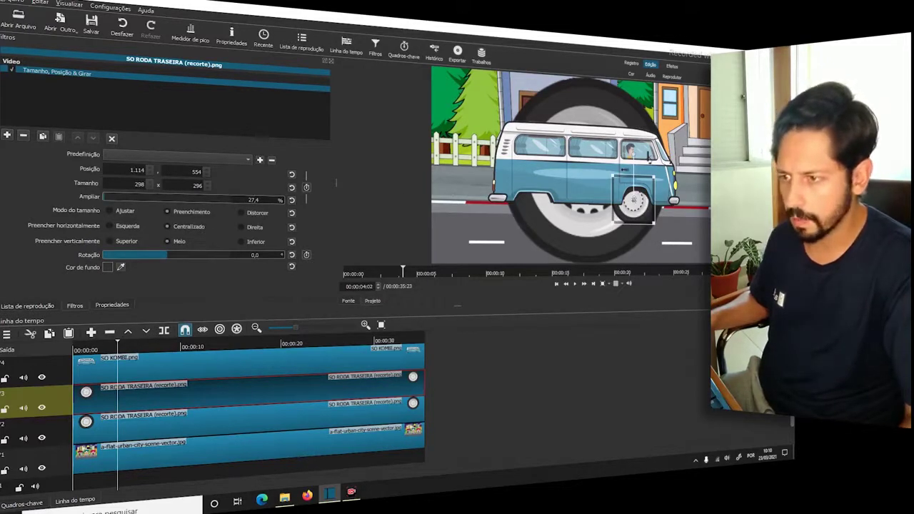
drag(633, 200, 636, 201)
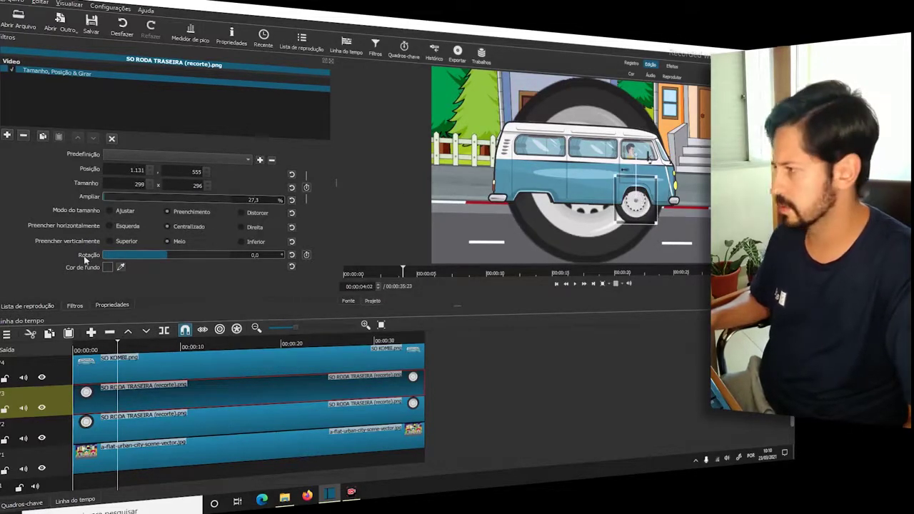
double_click(263, 201)
text(2)
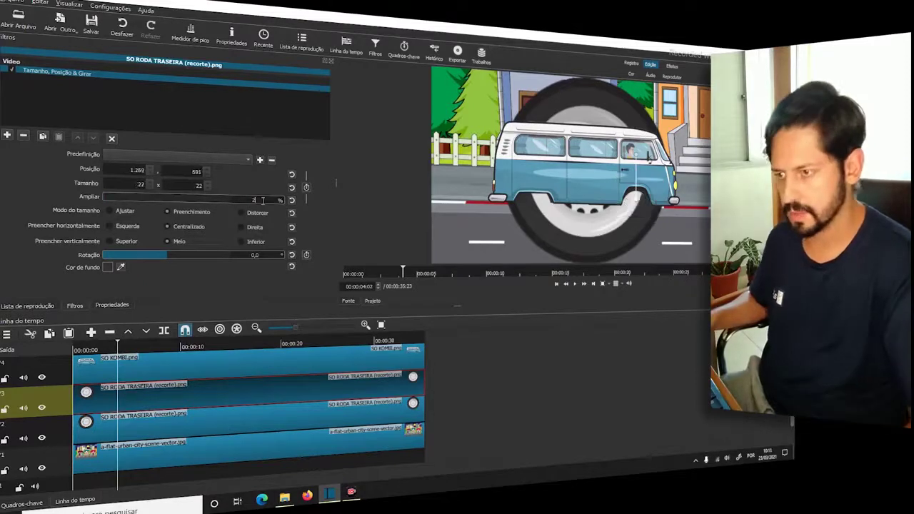
text(0)
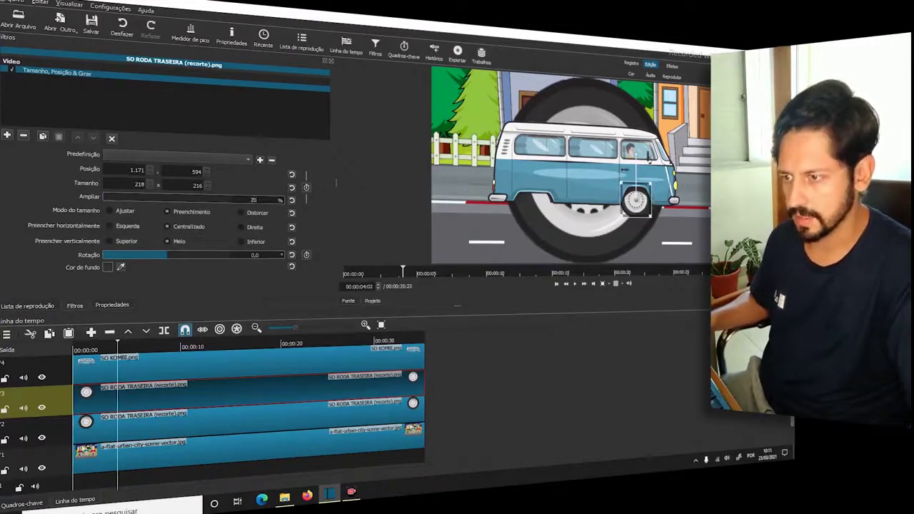
Add Tamanho, Posição & Girar to the track V2 wheel, scaling it to 20% and placing it in the rear wheel arch at about 529, 628
click(195, 423)
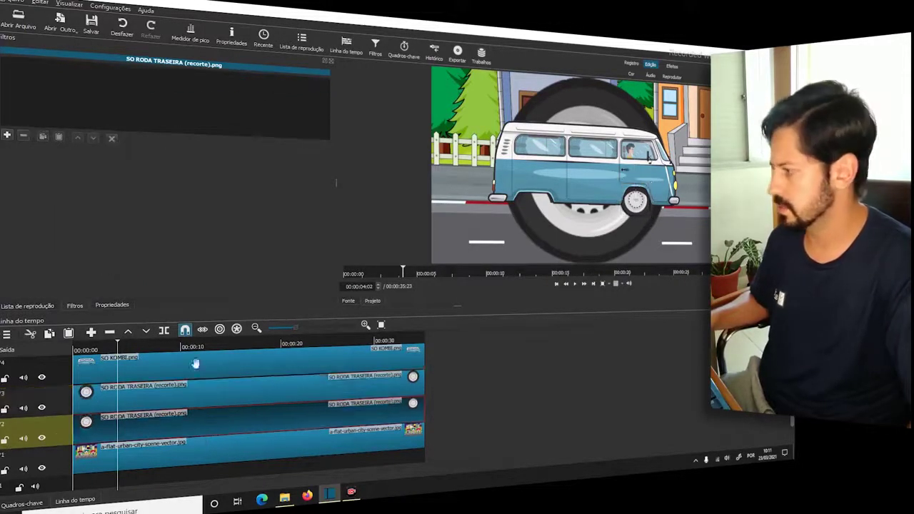
click(9, 136)
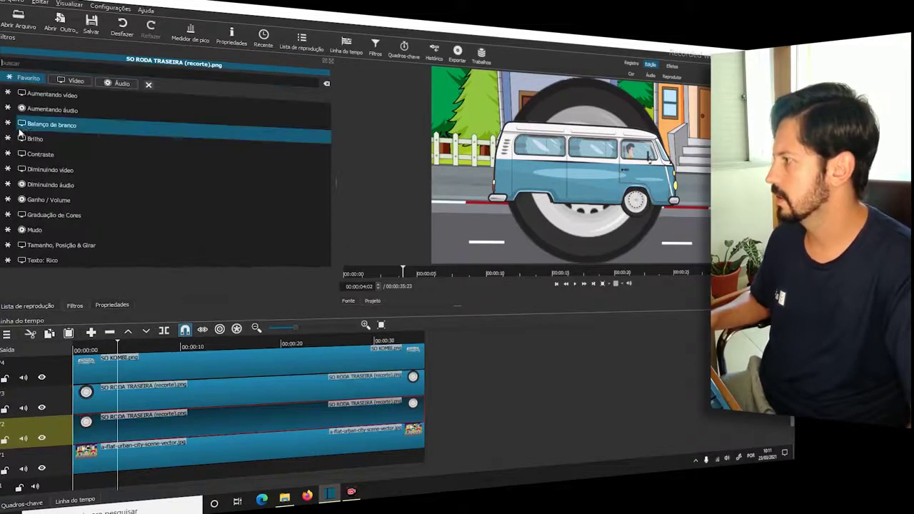
click(60, 247)
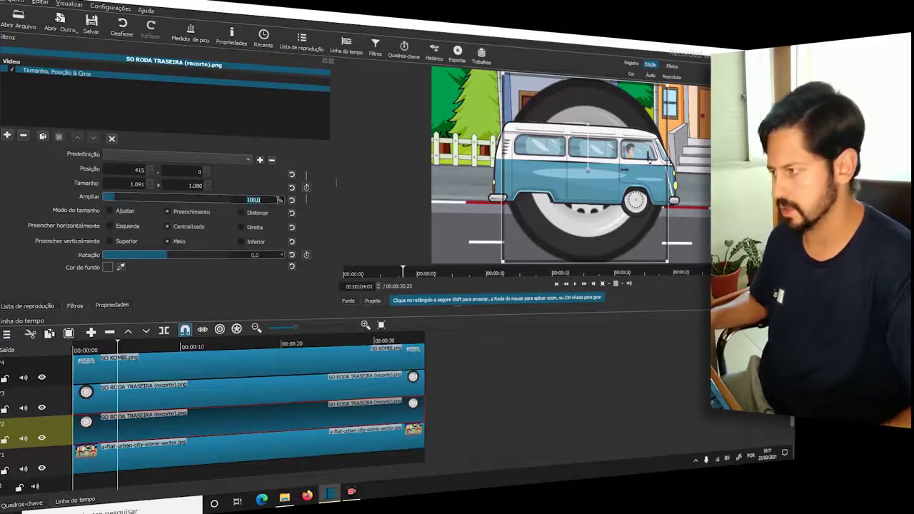
text(20)
key(Return)
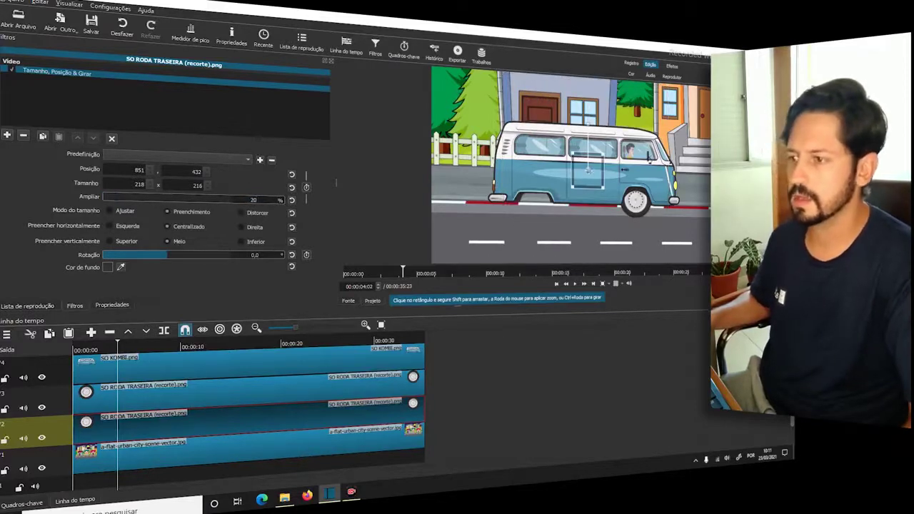
drag(587, 172, 537, 204)
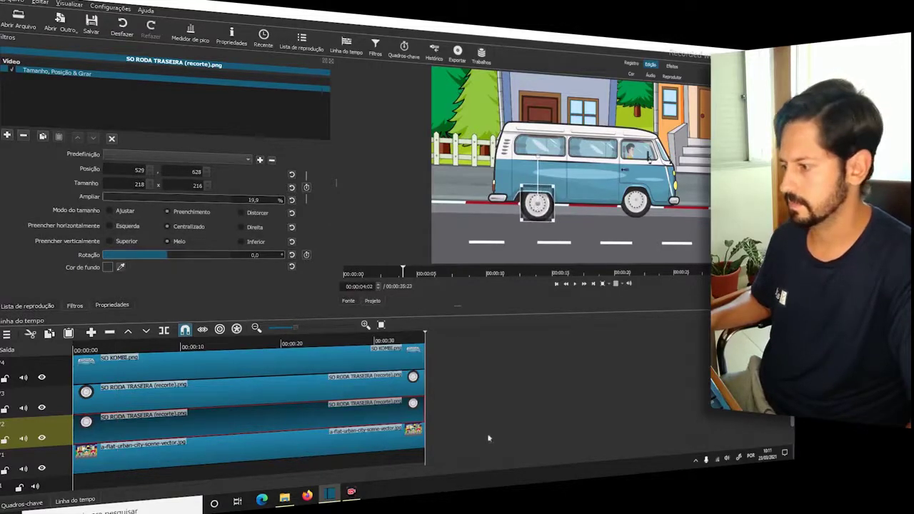
Level the front wheel on track V3 with the rear wheel, placing it at about horizontal position 1174 and setting its vertical position to 628
click(373, 441)
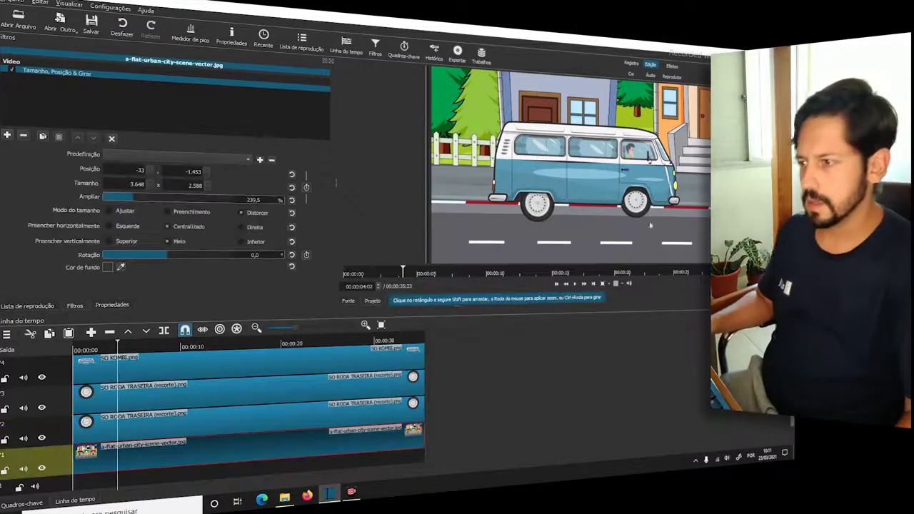
click(303, 392)
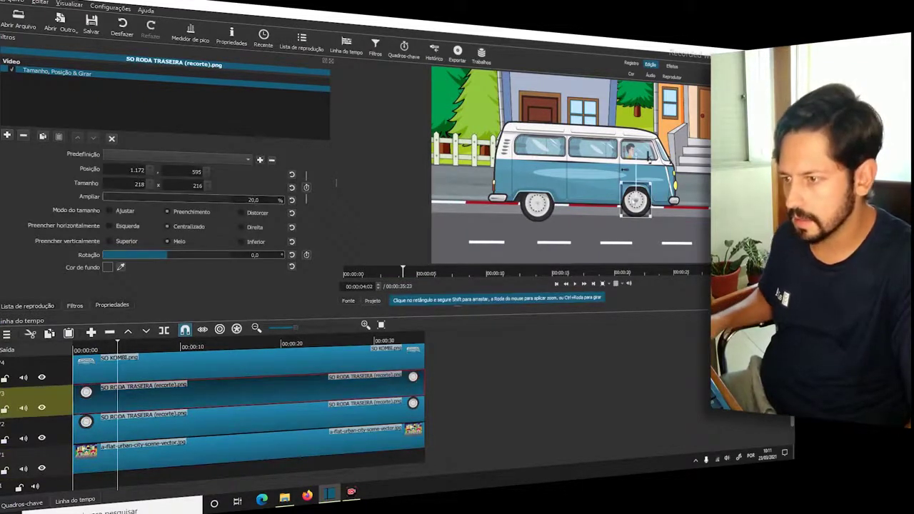
drag(635, 200, 635, 202)
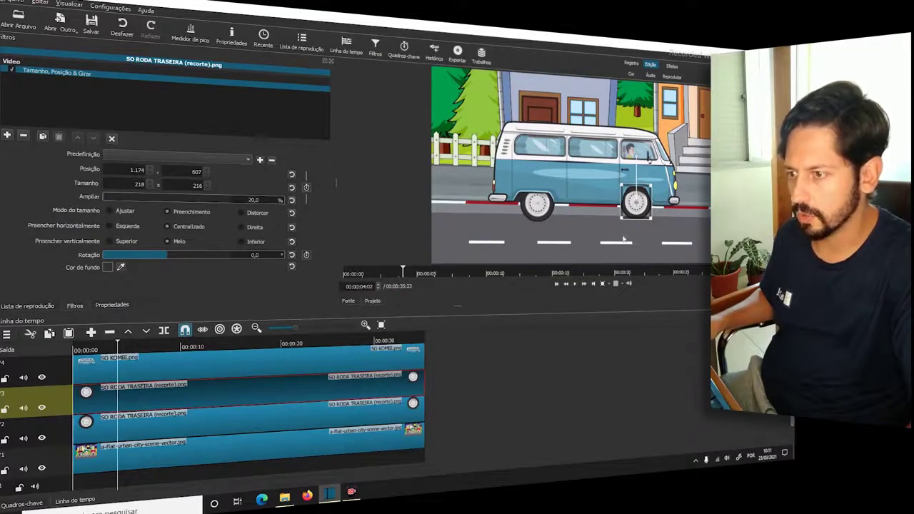
click(293, 416)
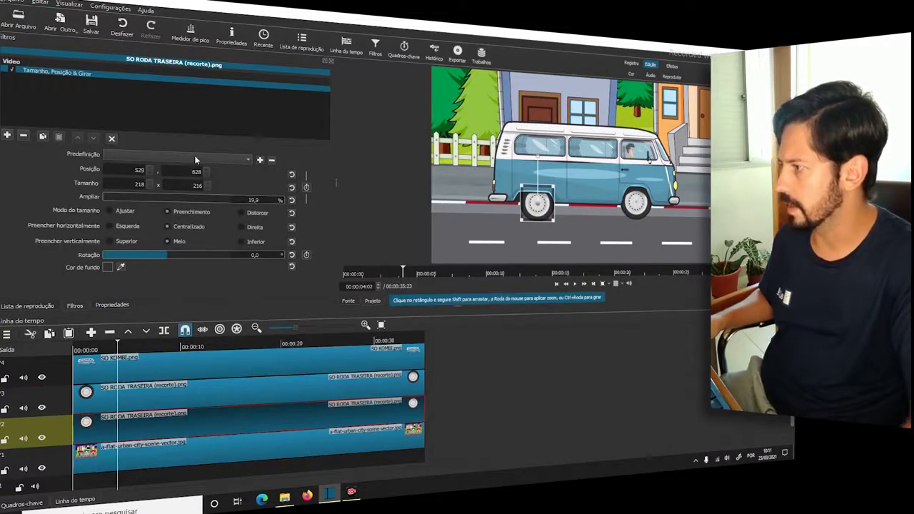
click(307, 388)
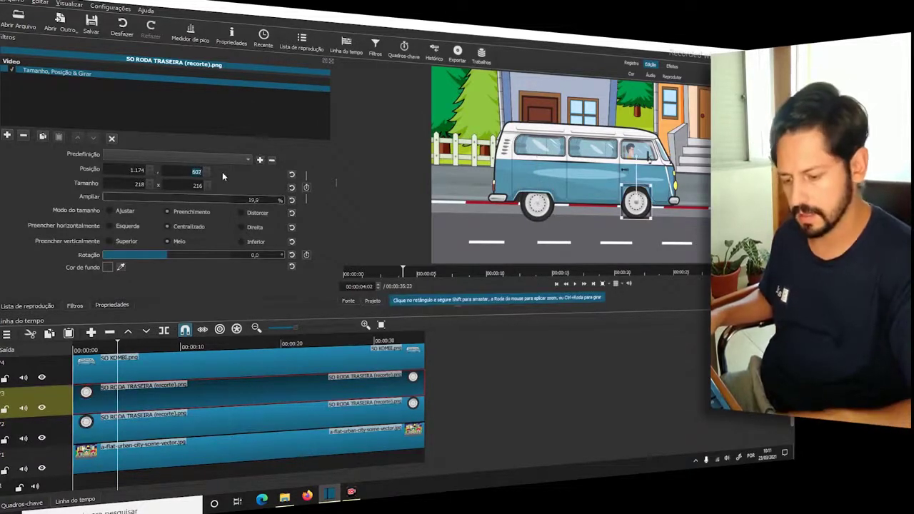
text(628)
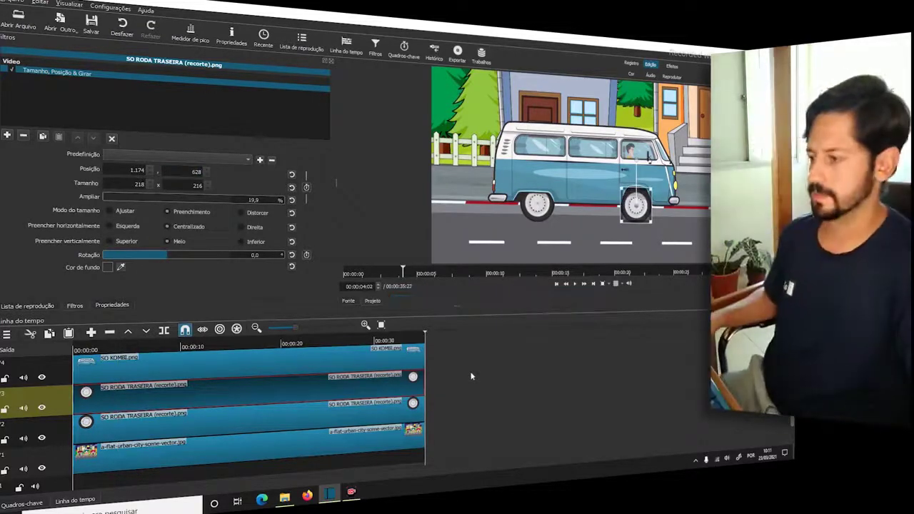
Display the keyframes (Quadros-chave) of the front wheel clip on track V3, with the playhead returned to the timeline's start
click(350, 358)
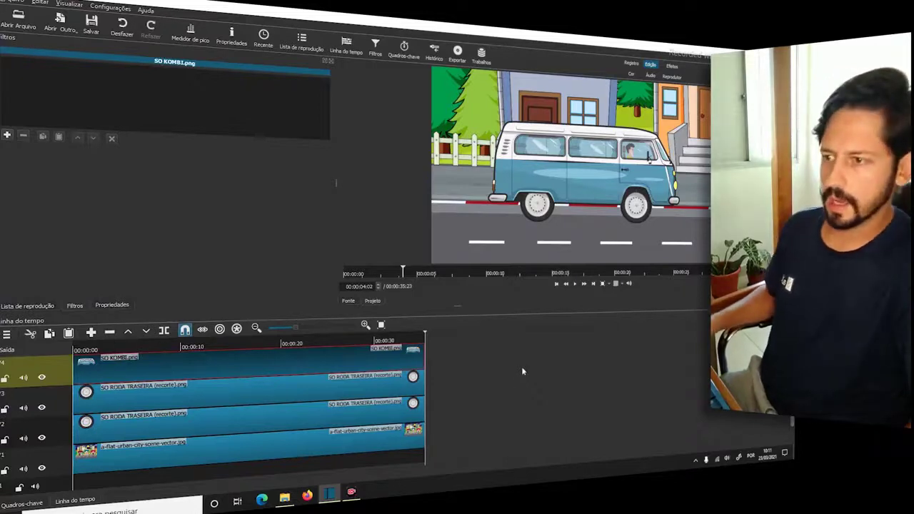
click(237, 392)
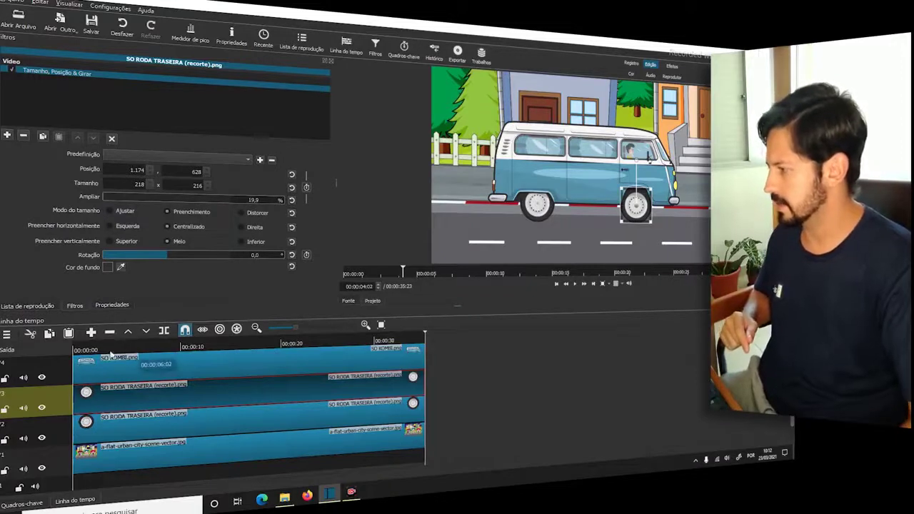
key(Home)
key(space)
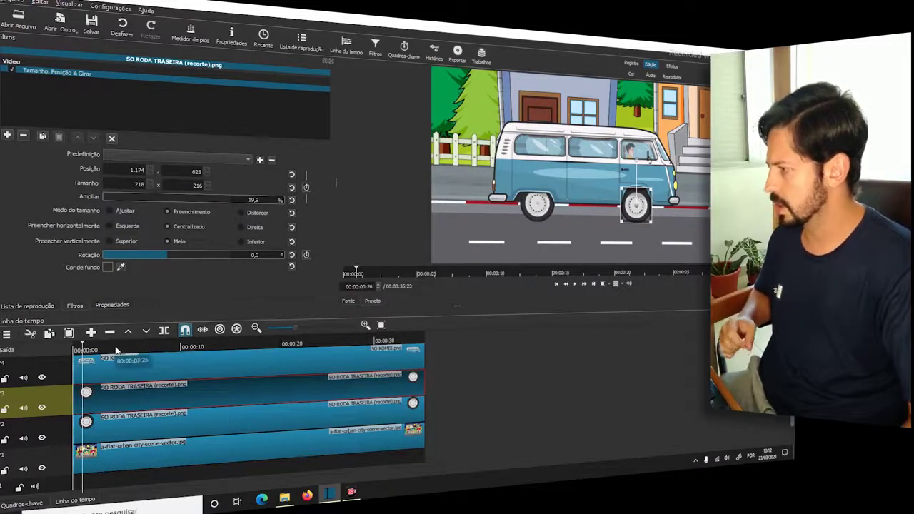
key(Home)
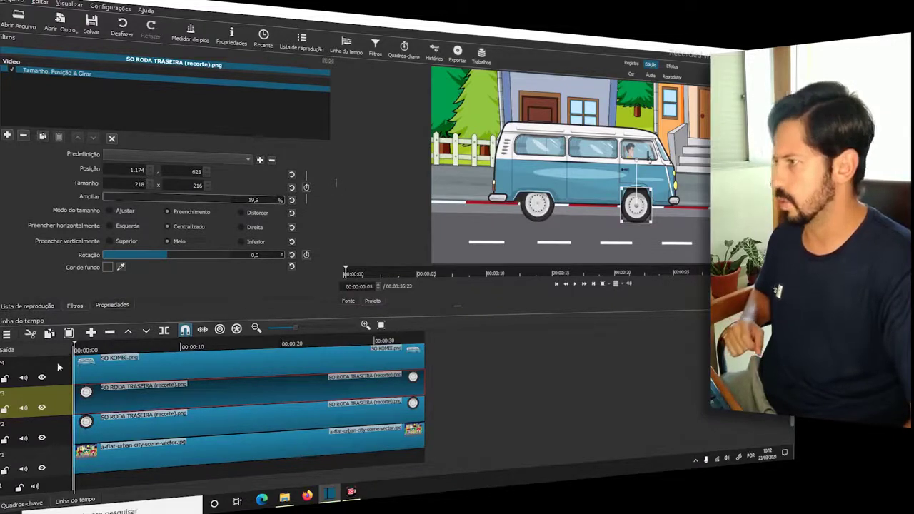
click(69, 4)
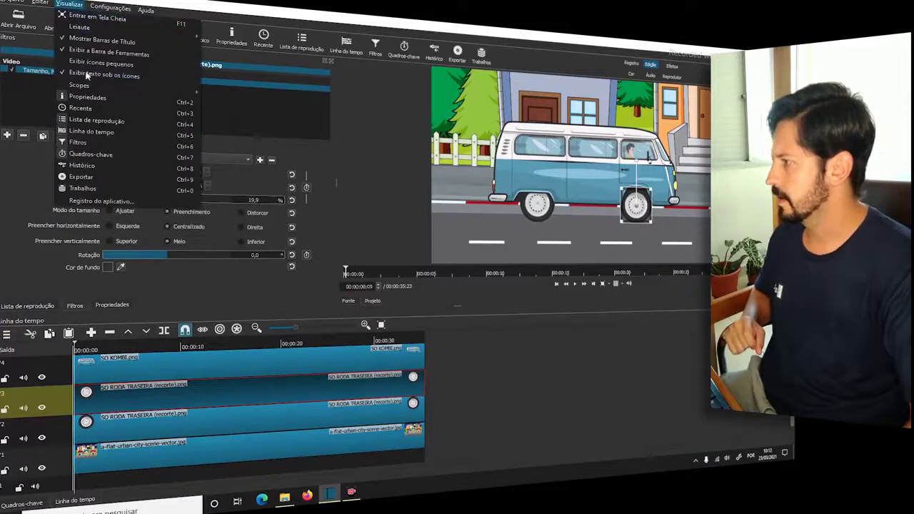
click(103, 153)
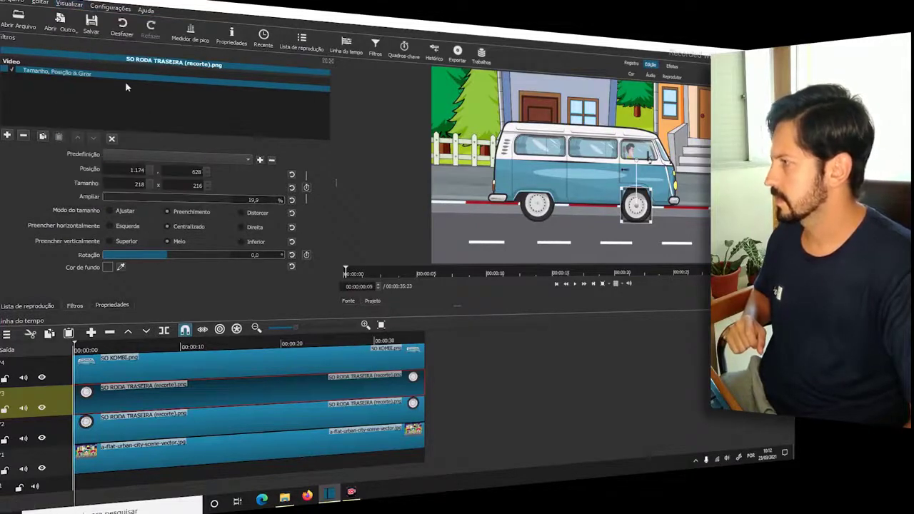
click(108, 8)
mouse_move(81, 6)
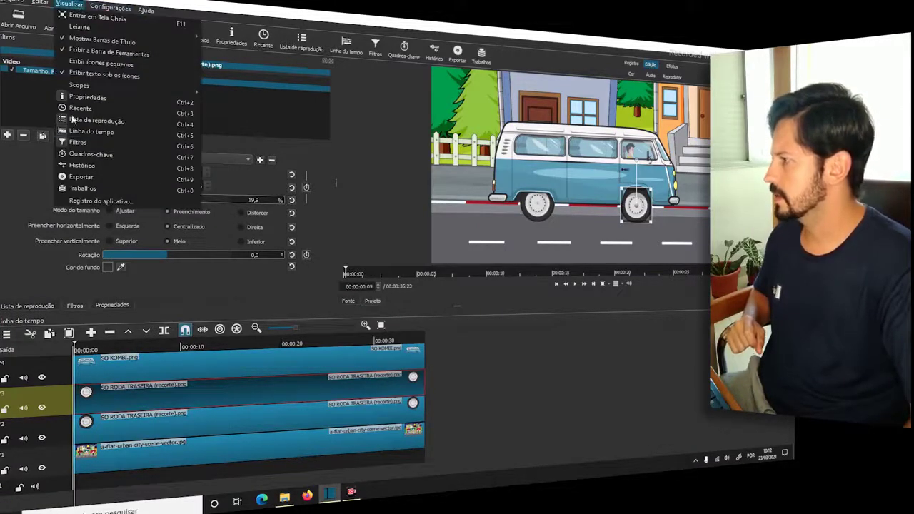
click(79, 156)
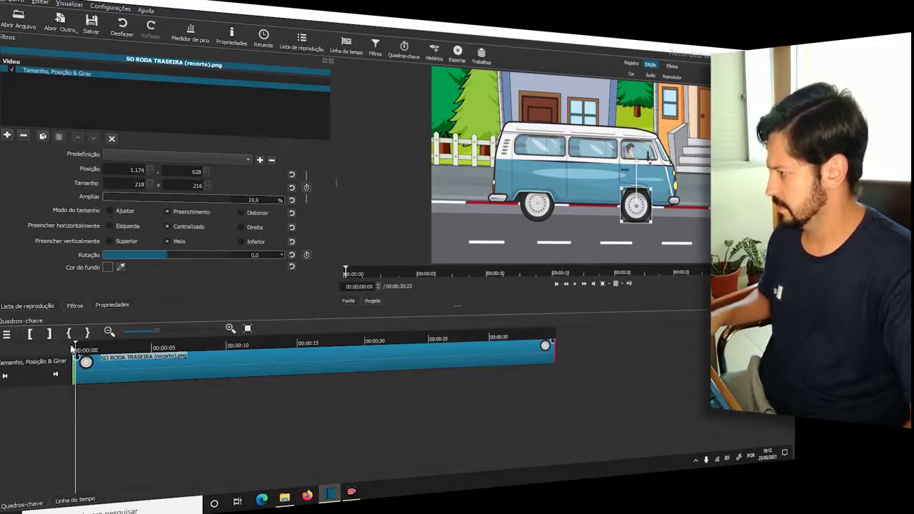
Arrange the Quadros-chave view side by side with the timeline, widen it, and fit the whole wheel clip inside it
double_click(29, 318)
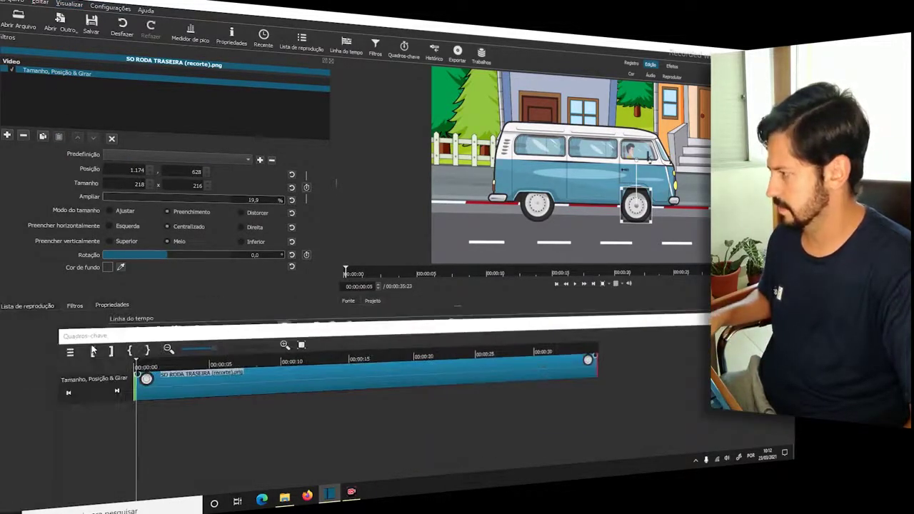
double_click(78, 335)
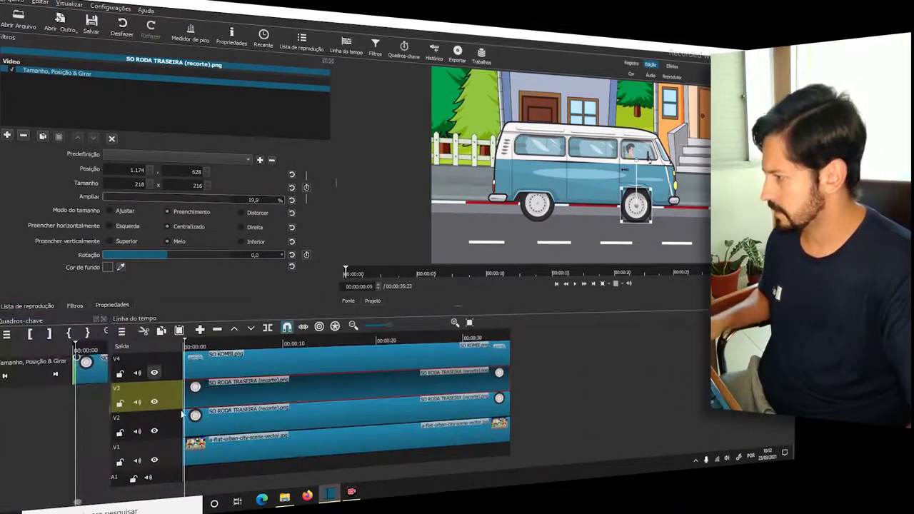
drag(109, 345, 275, 346)
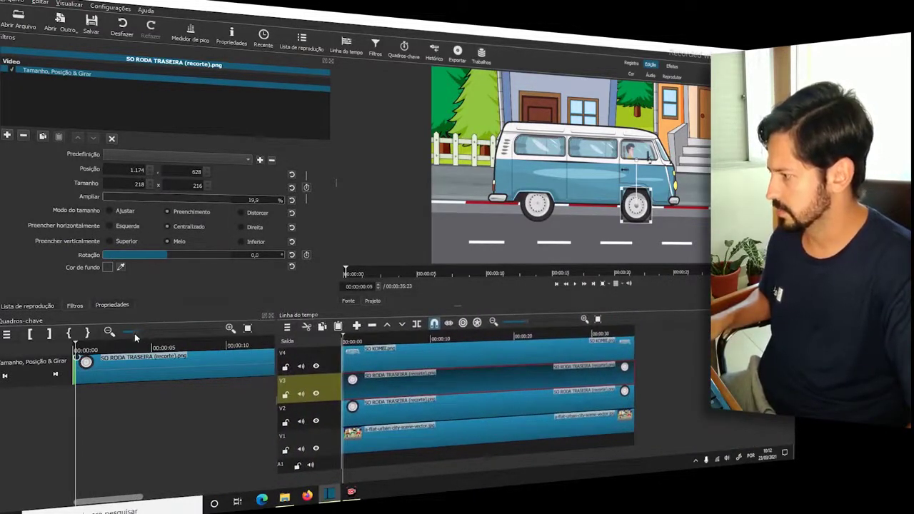
drag(135, 332, 160, 336)
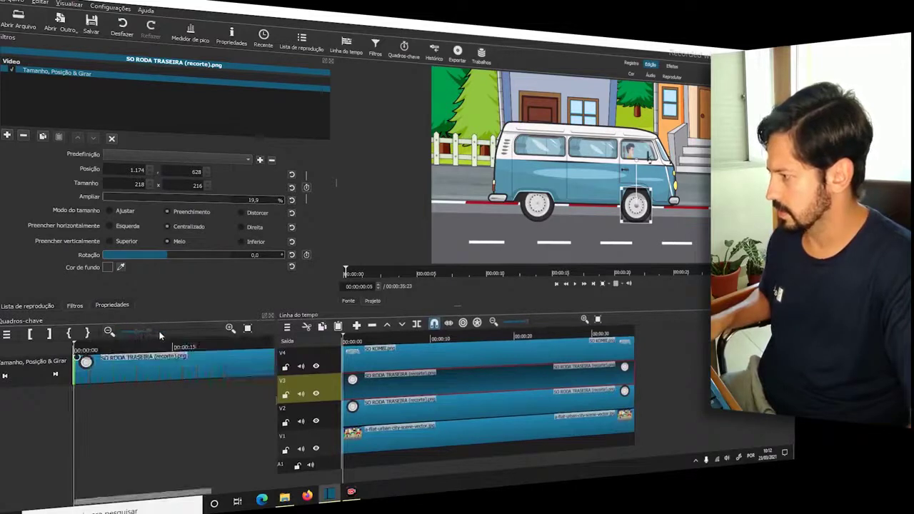
click(109, 333)
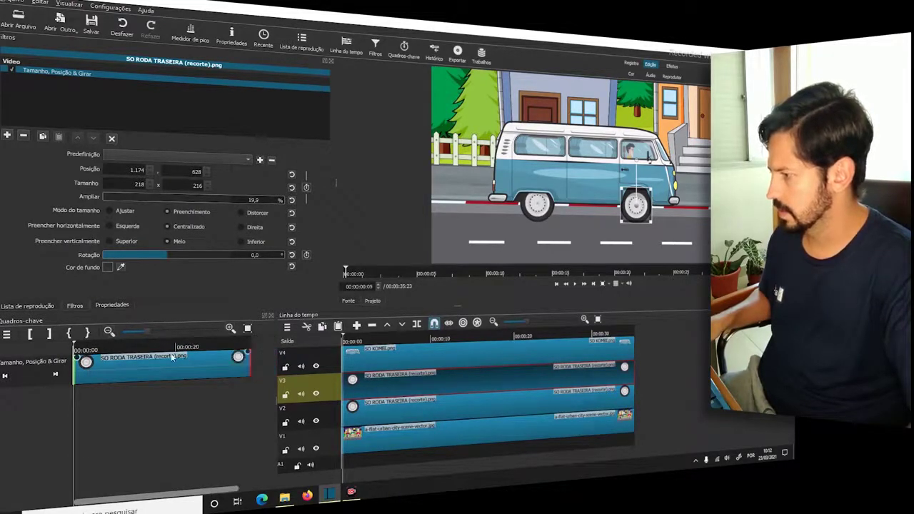
Animate the front wheel's Rotação with keyframes on track V3, from -360° at the clip's start to 360° at its end
click(173, 426)
click(87, 364)
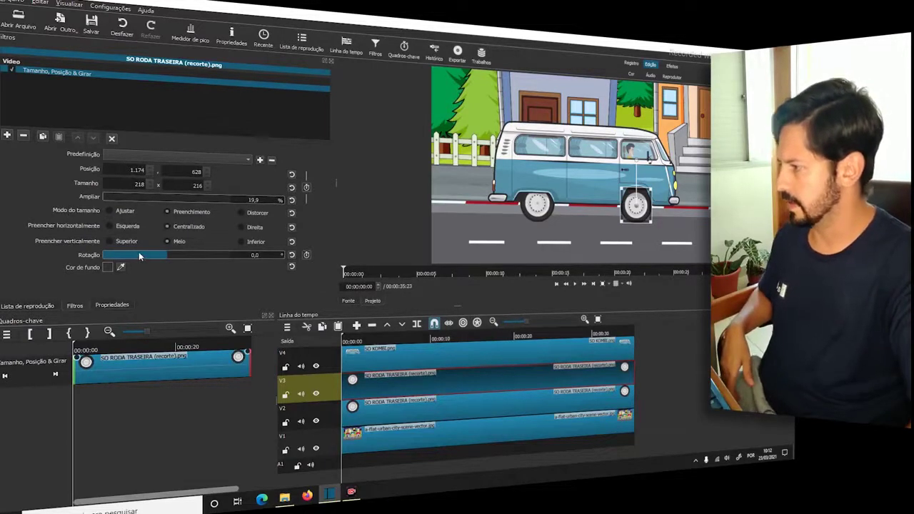
drag(140, 256, 82, 258)
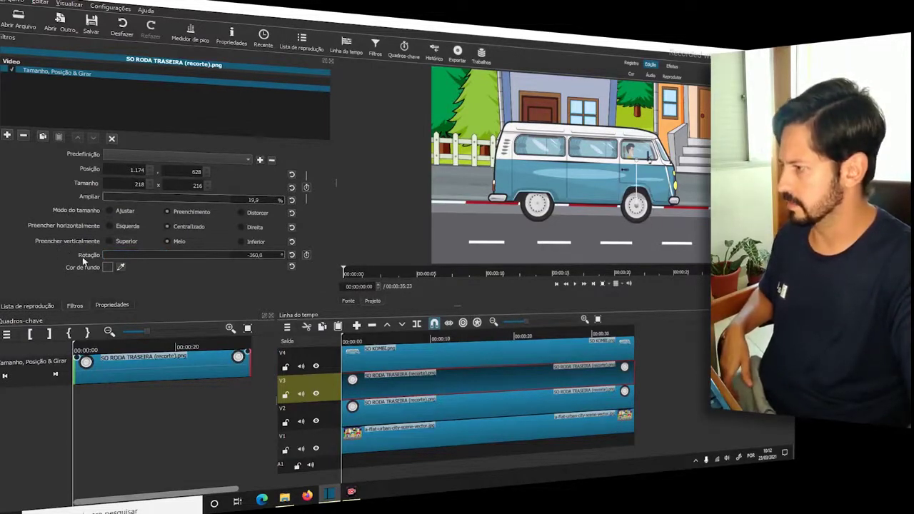
click(306, 256)
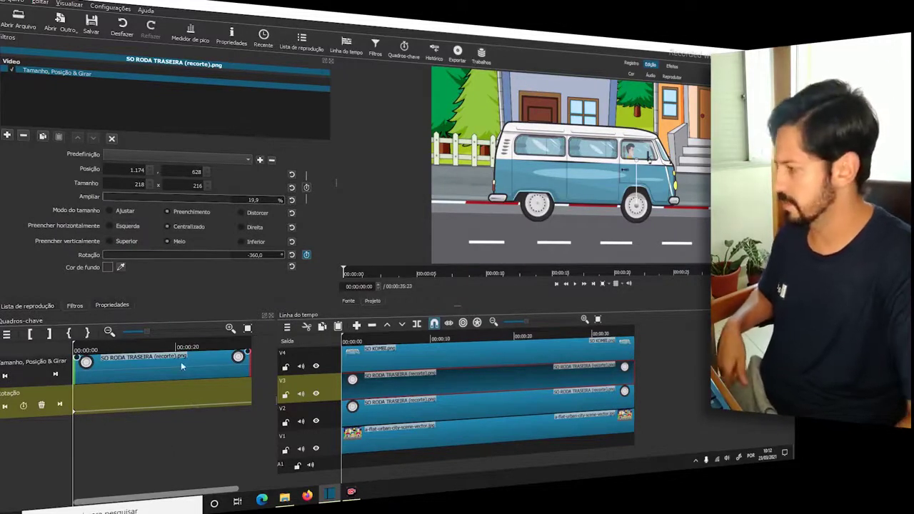
drag(152, 350, 259, 345)
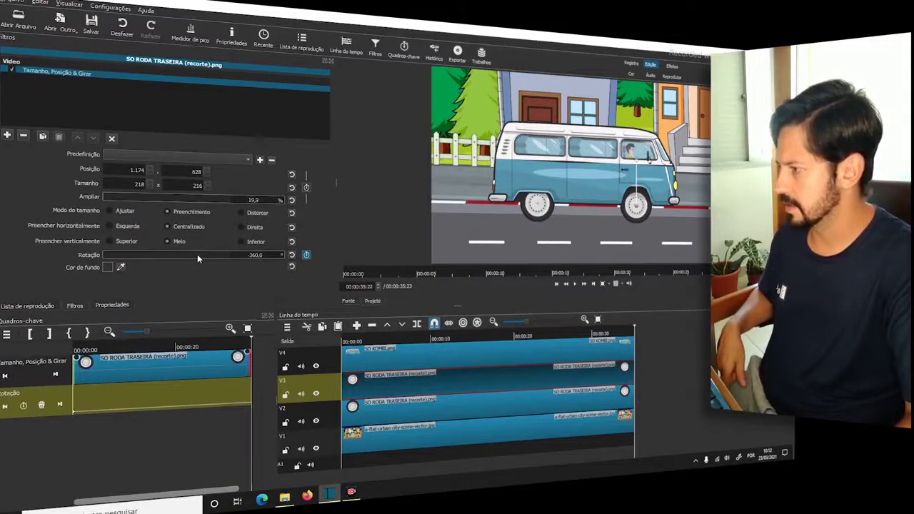
drag(197, 254, 258, 260)
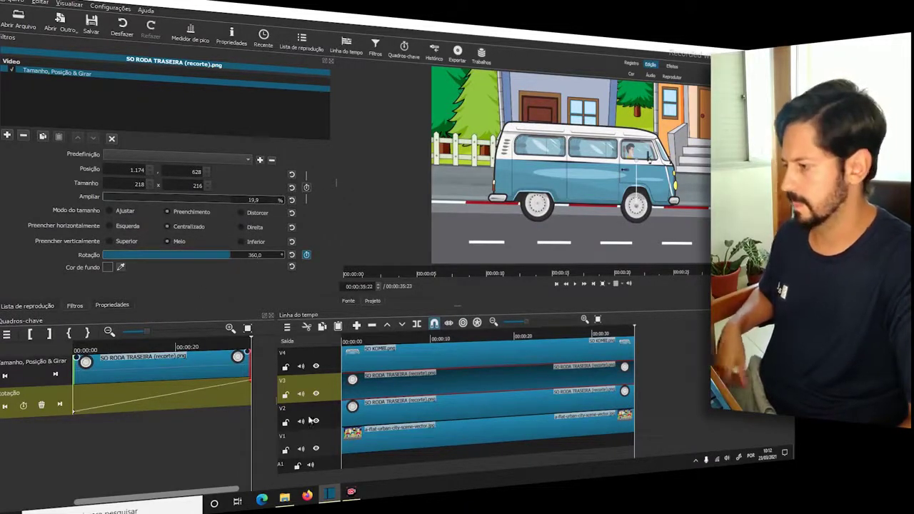
Animate the rear wheel's Rotação on track V2 from -360° at the clip's start to 360° at its end, and play the result
click(382, 417)
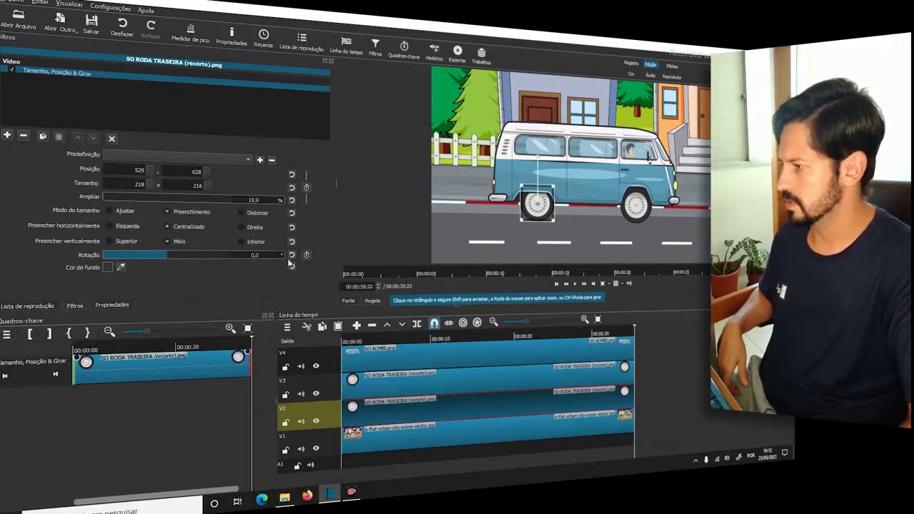
drag(229, 260, 257, 252)
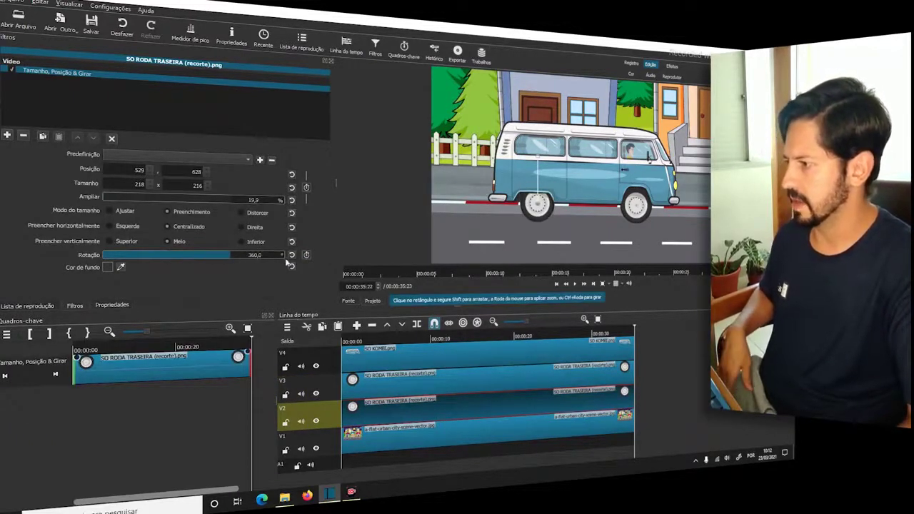
click(307, 255)
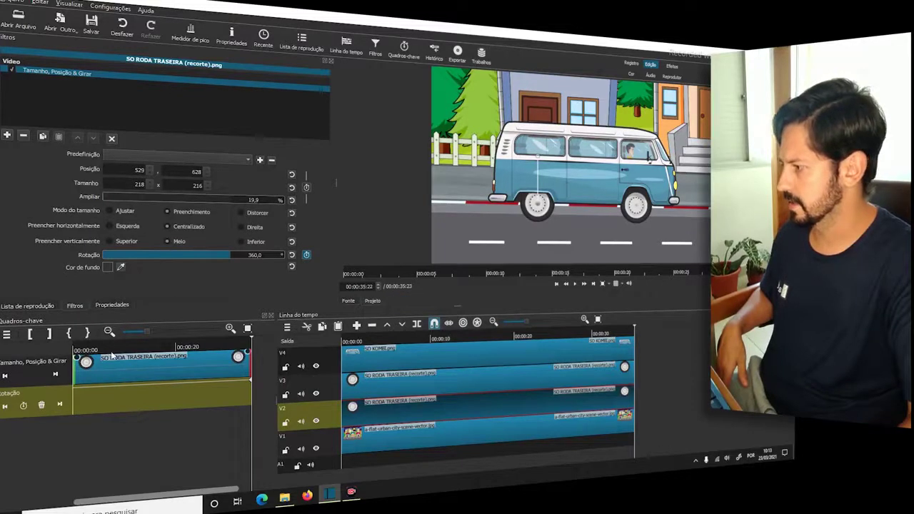
click(85, 351)
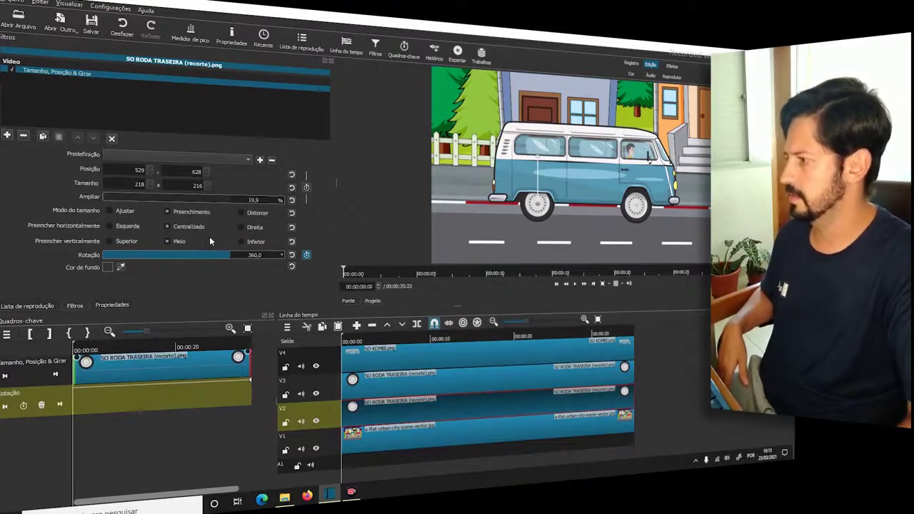
drag(210, 259, 49, 273)
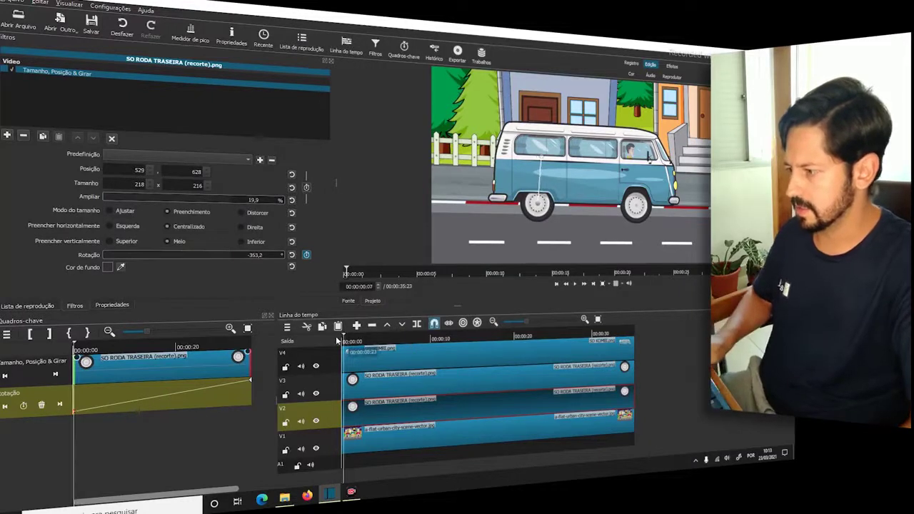
key(space)
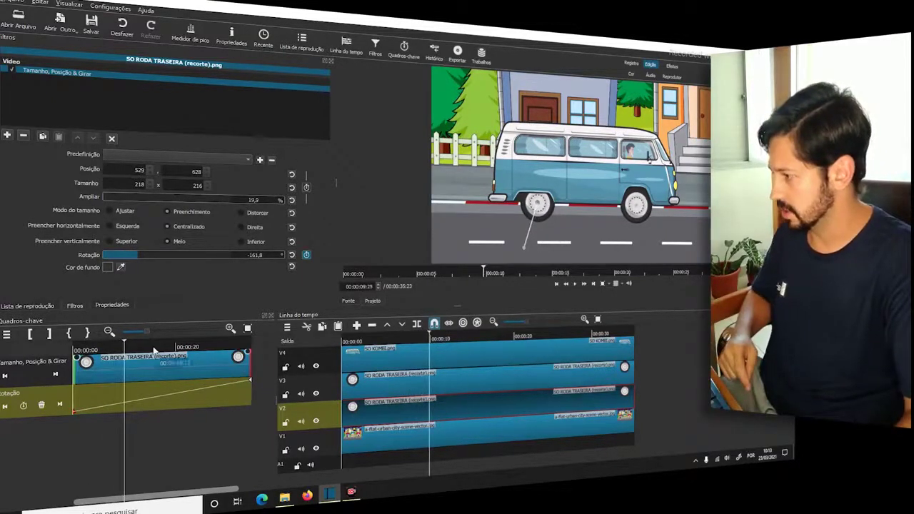
Move the last rotation keyframe of both wheels to about 00:00:20:01 and play back the spin from near the start
drag(154, 350, 176, 348)
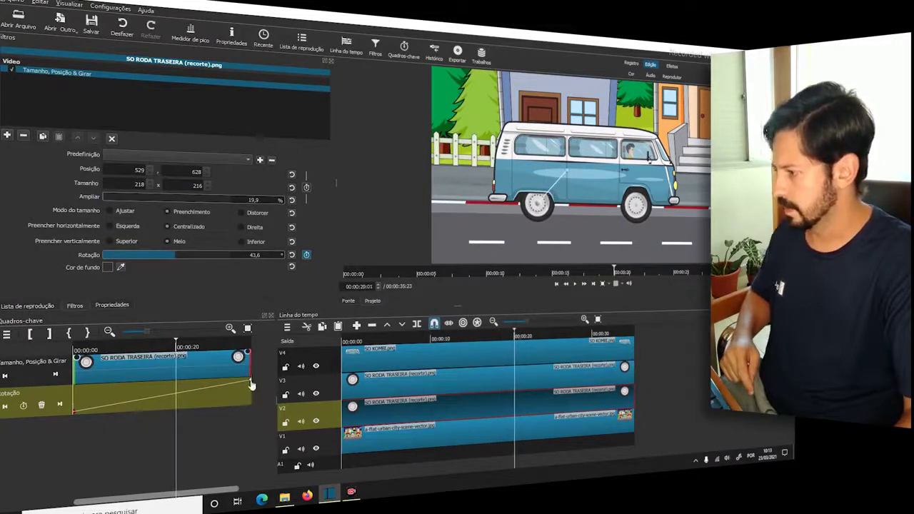
drag(241, 387, 175, 386)
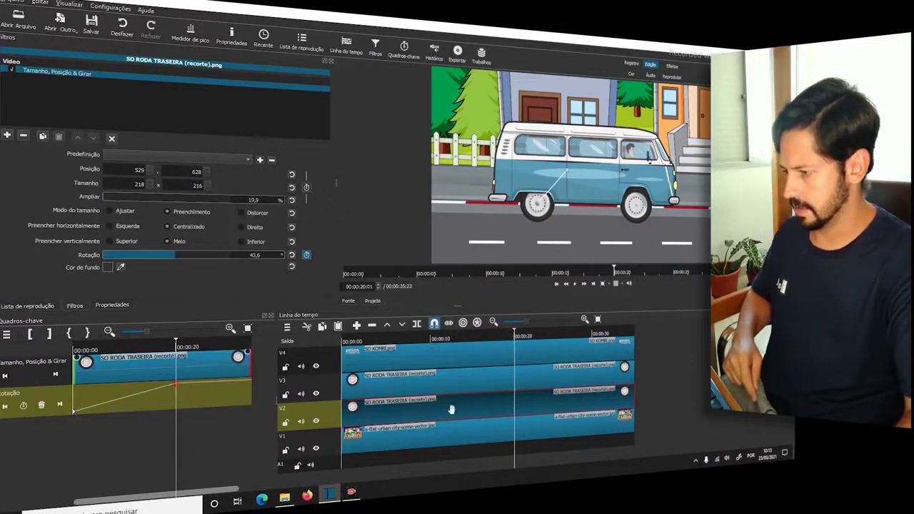
click(452, 381)
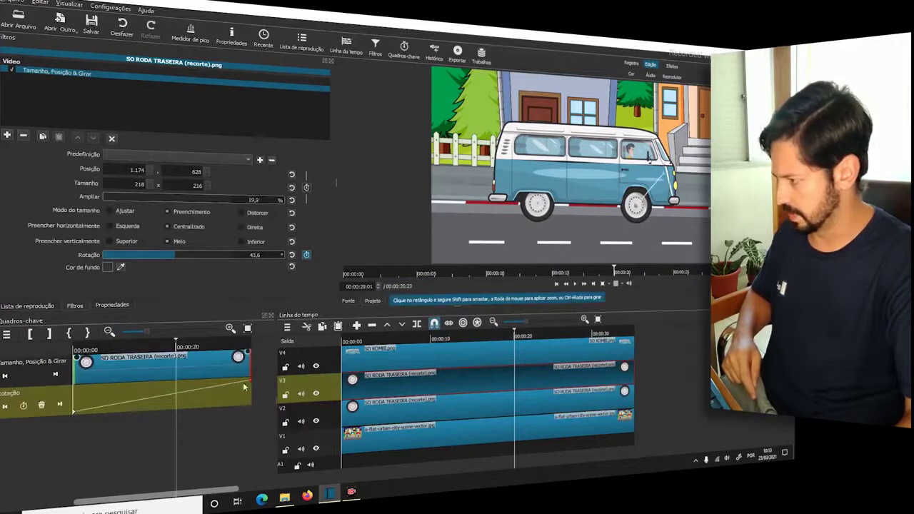
drag(251, 383, 176, 384)
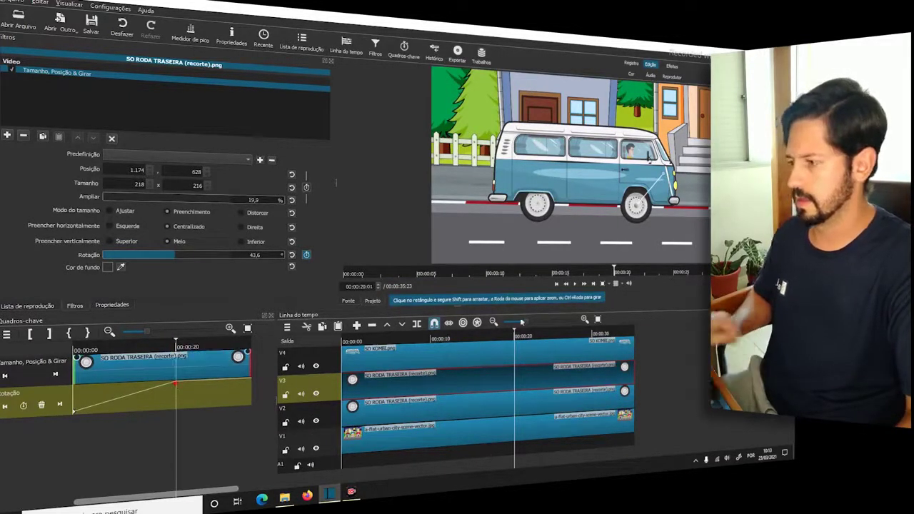
click(373, 337)
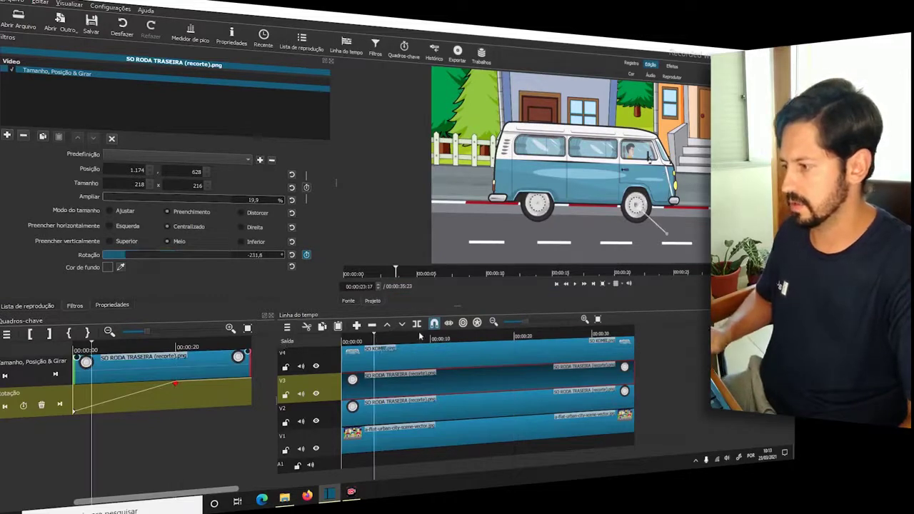
drag(373, 339, 346, 340)
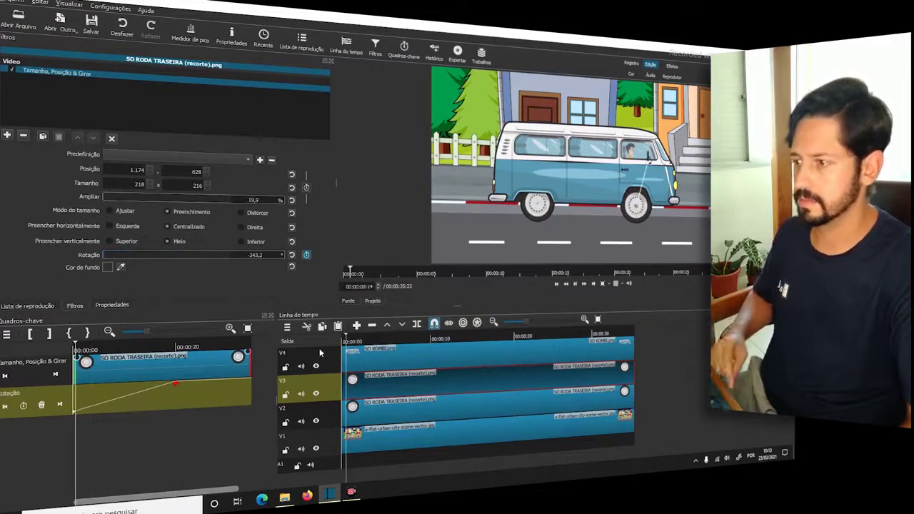
key(space)
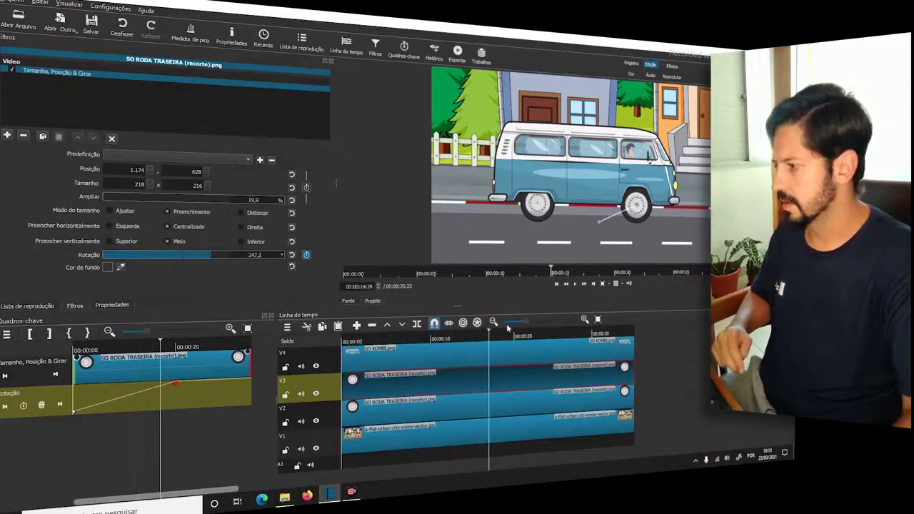
drag(507, 327, 284, 323)
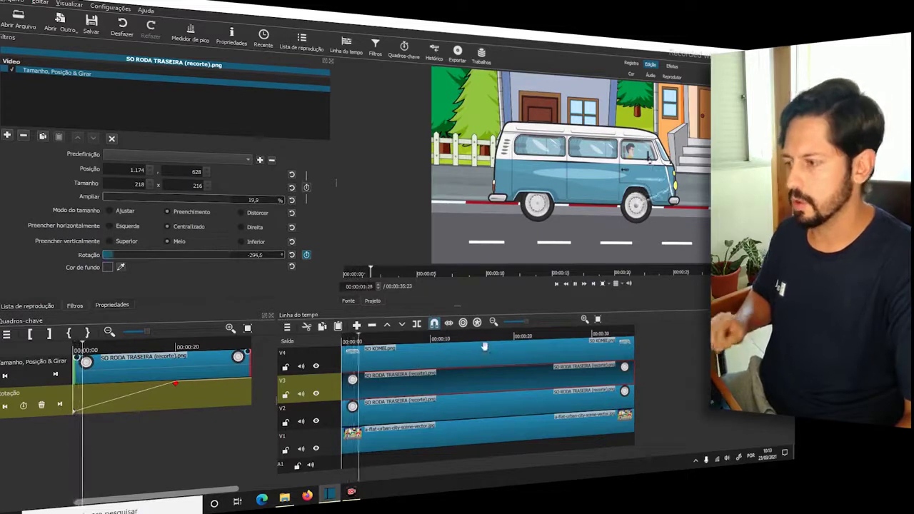
Keyframe the V1 background's size and position from the start to 00:00:19:19, sliding it to horizontal position about -1763 there
click(429, 443)
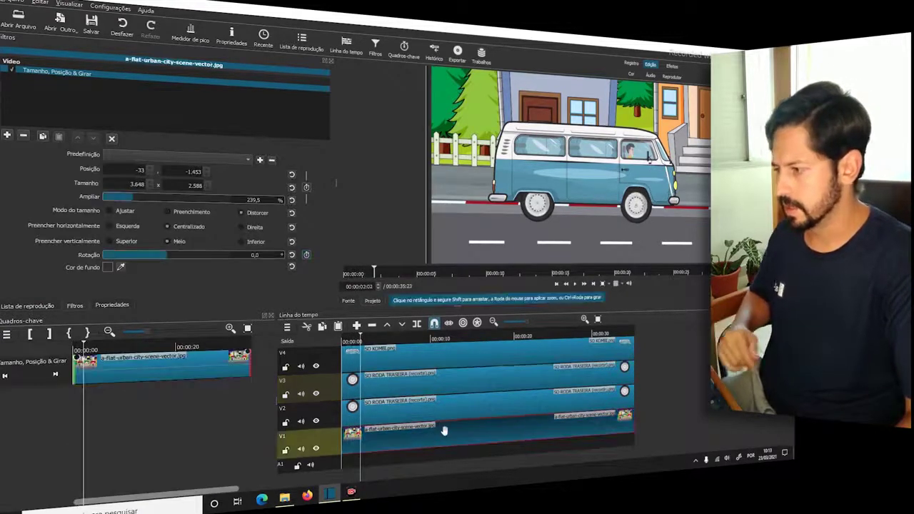
key(Home)
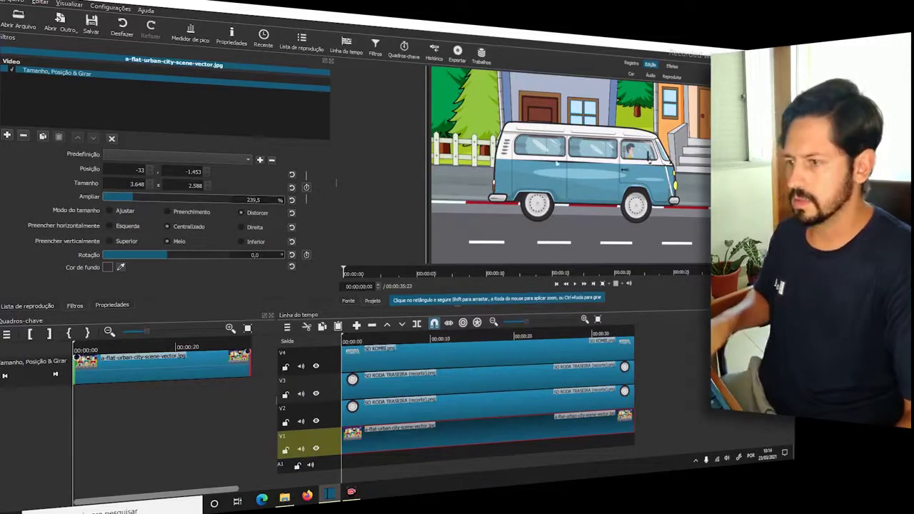
click(603, 285)
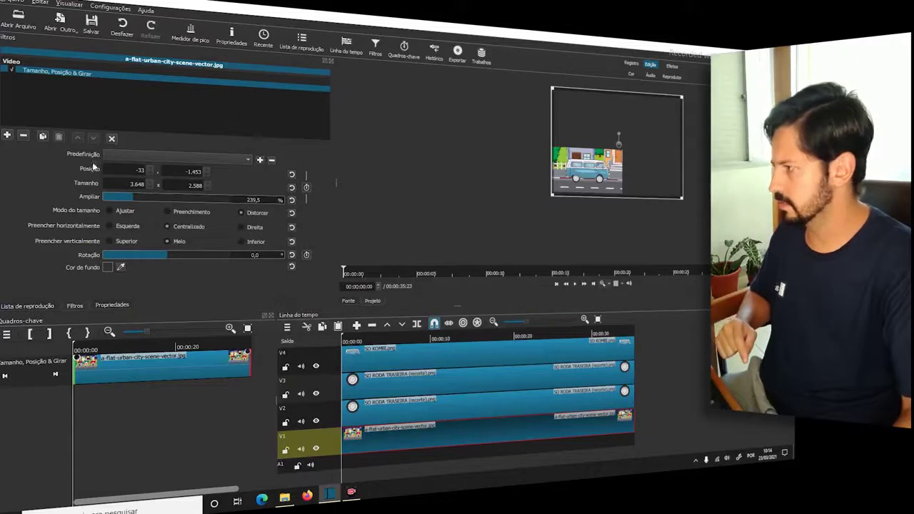
click(308, 188)
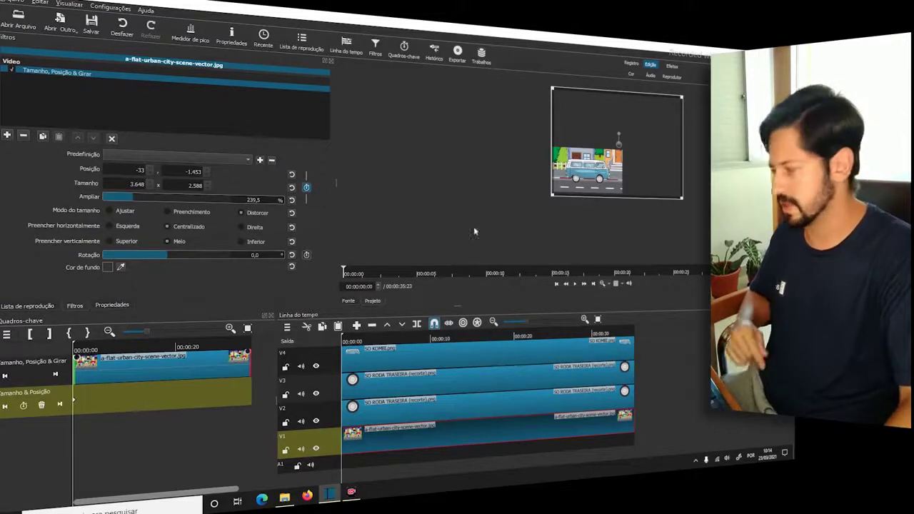
drag(108, 349, 174, 347)
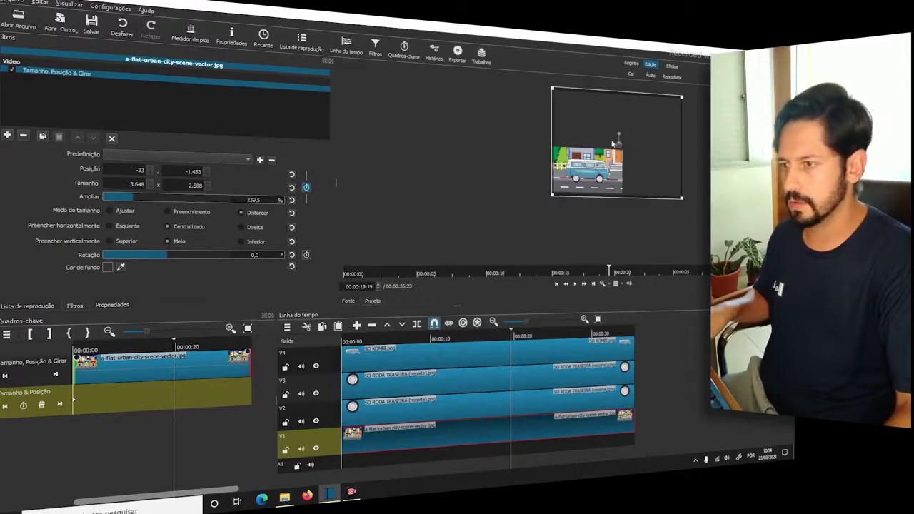
drag(618, 143, 554, 139)
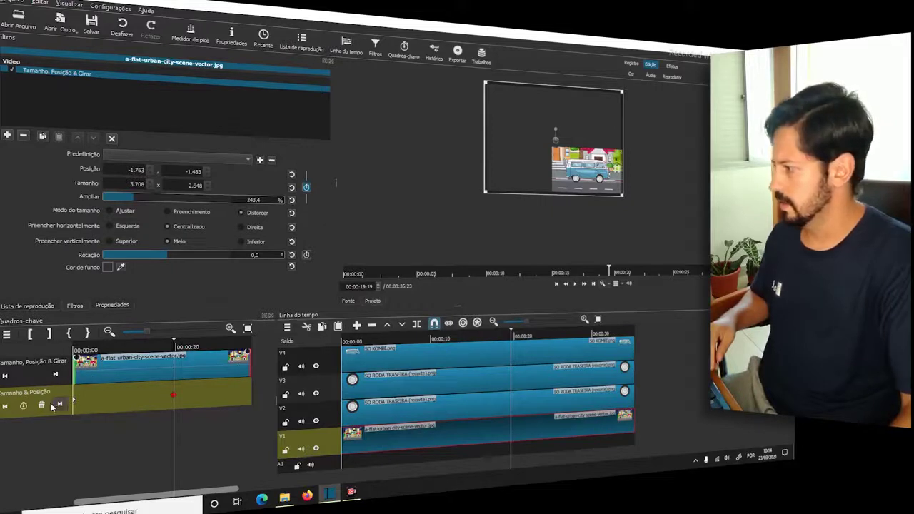
Compare the background's two position keyframes and set the second keyframe's vertical position to -1453
click(5, 406)
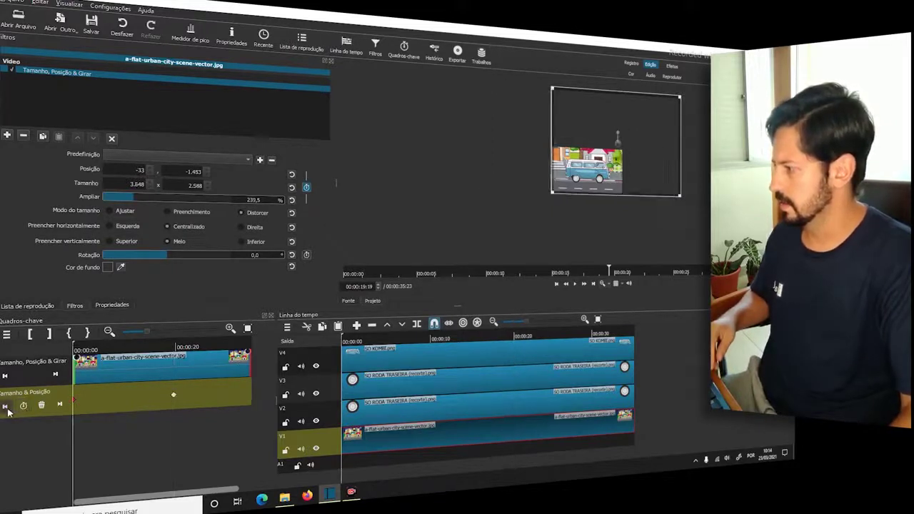
click(61, 406)
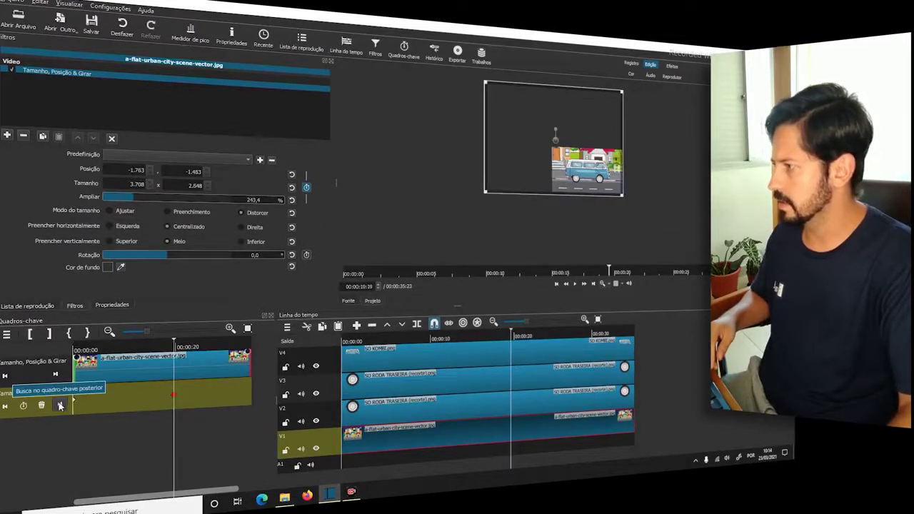
double_click(181, 171)
text(-1453)
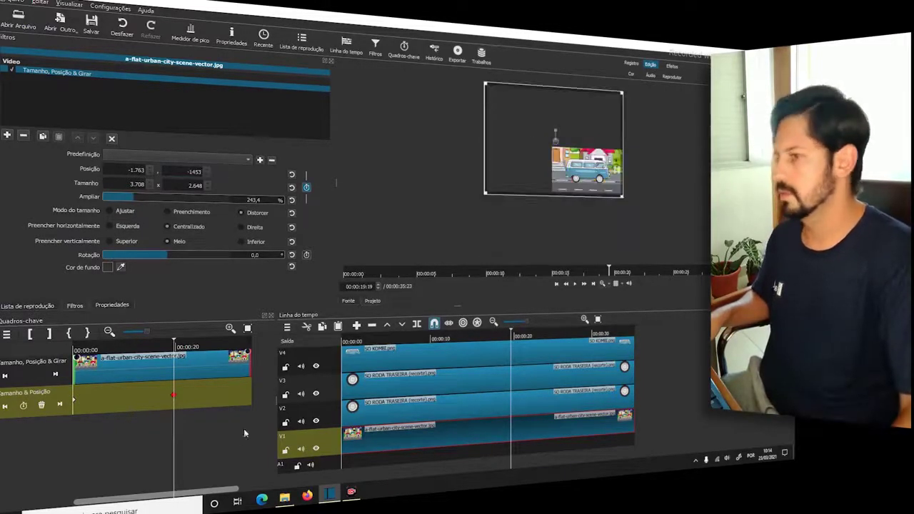
click(209, 448)
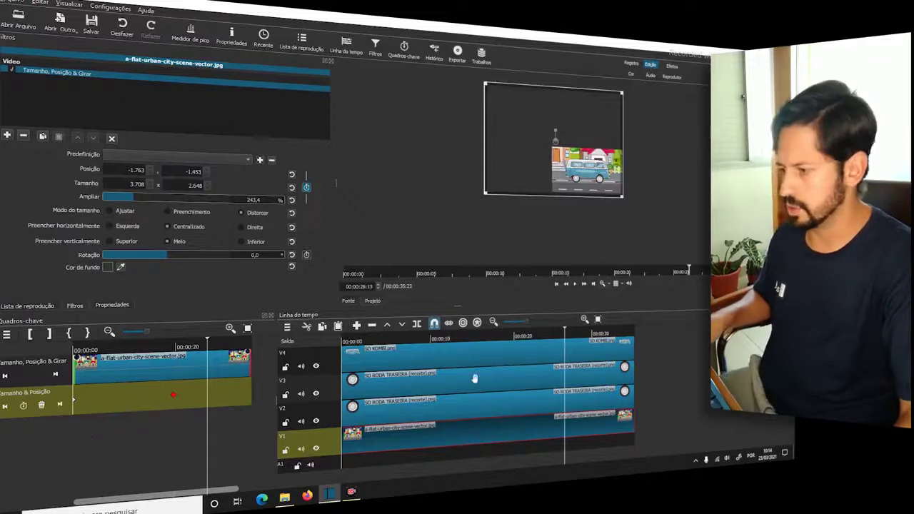
Restore the preview zoom to fit, enlarge the preview area, and play the scrolling city animation before returning near the start
click(353, 340)
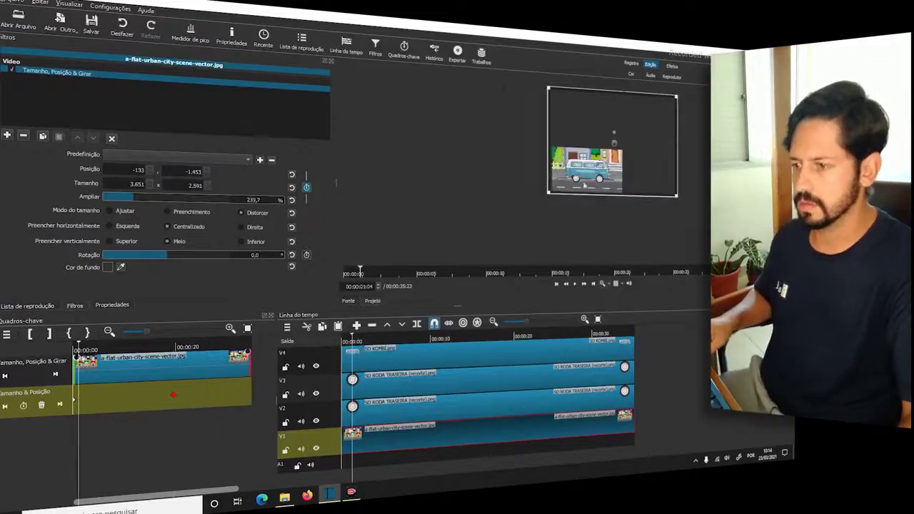
click(602, 284)
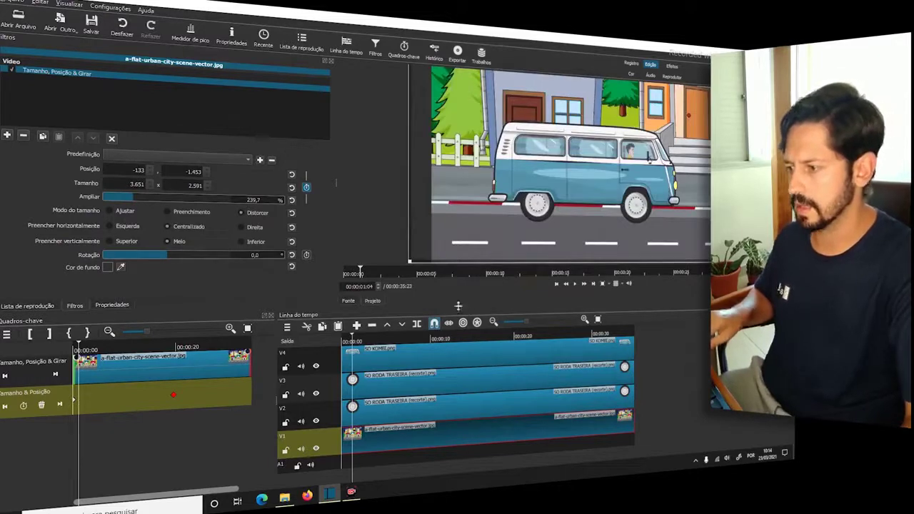
drag(458, 305, 457, 334)
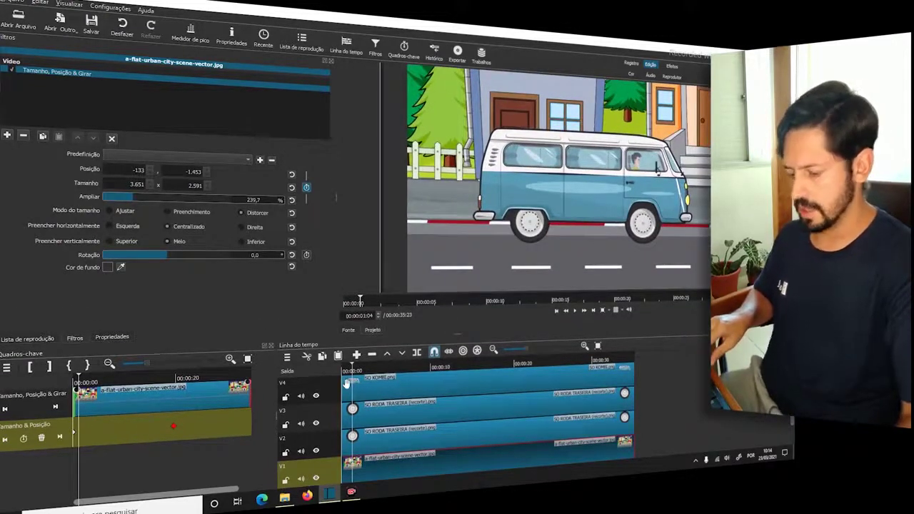
key(space)
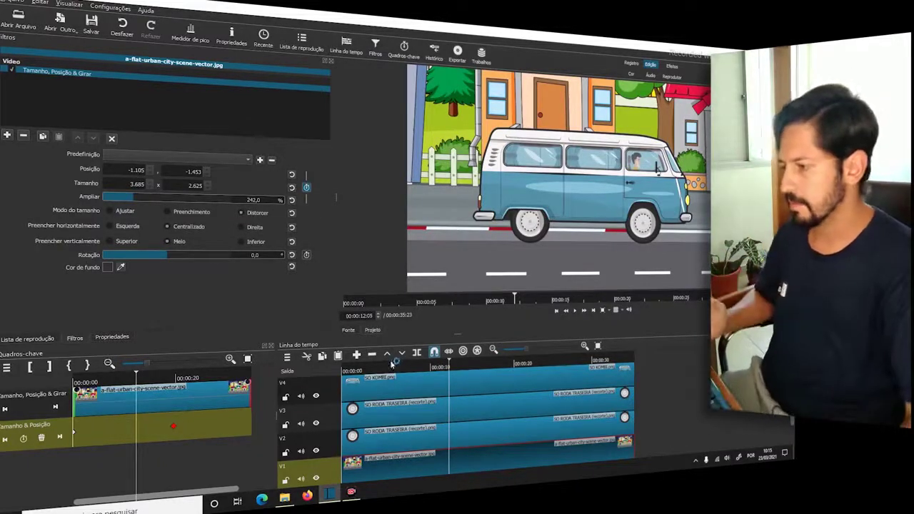
drag(421, 369, 345, 384)
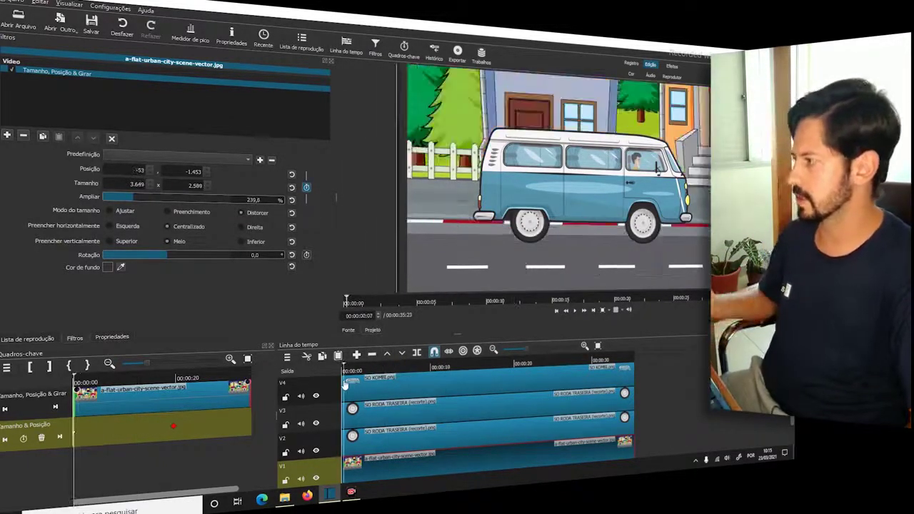
Add video track V5 above the van and place tree.png from the playlist at the start of that track
click(21, 338)
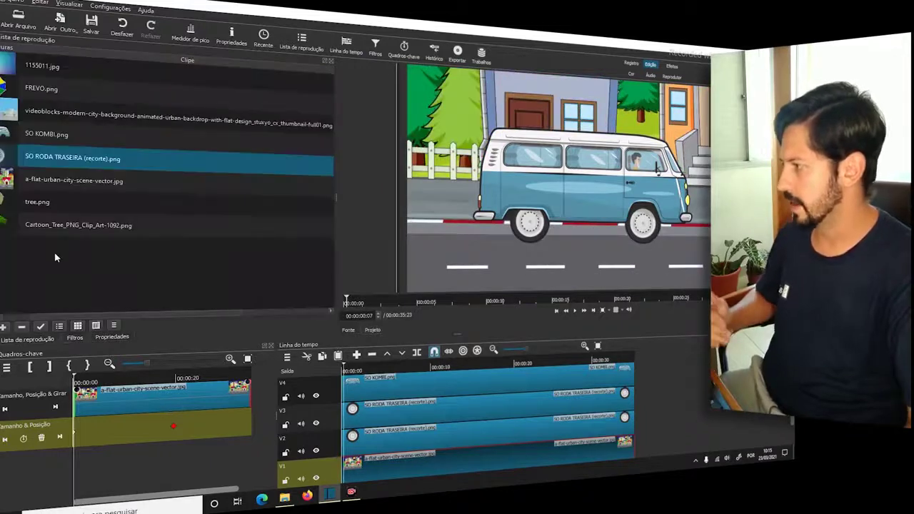
click(62, 205)
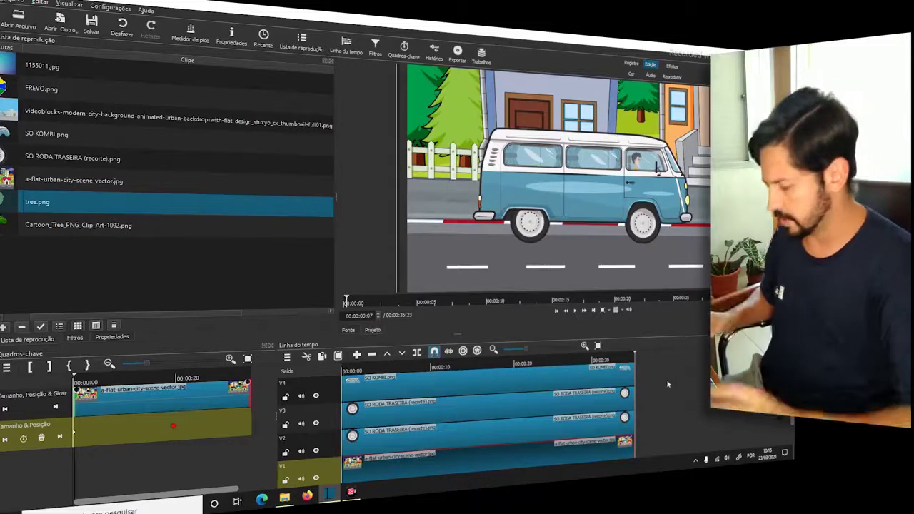
key(ctrl+i)
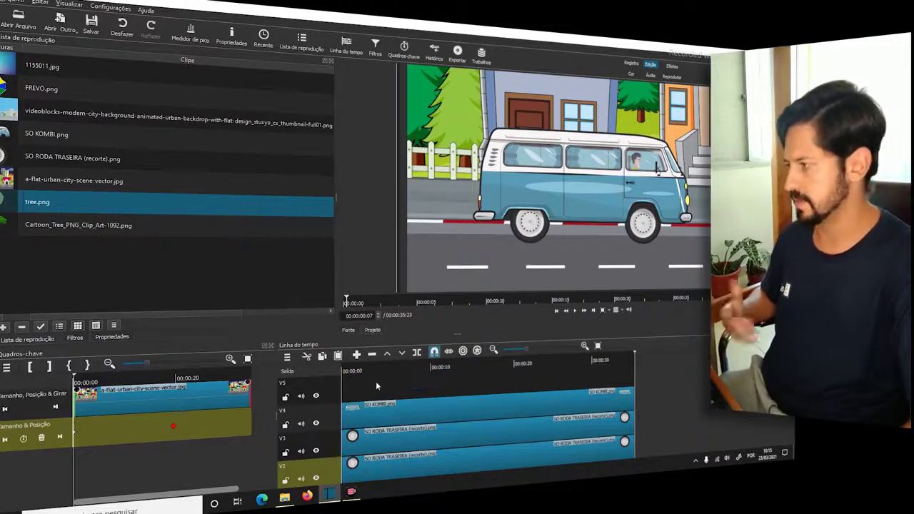
drag(9, 206, 359, 382)
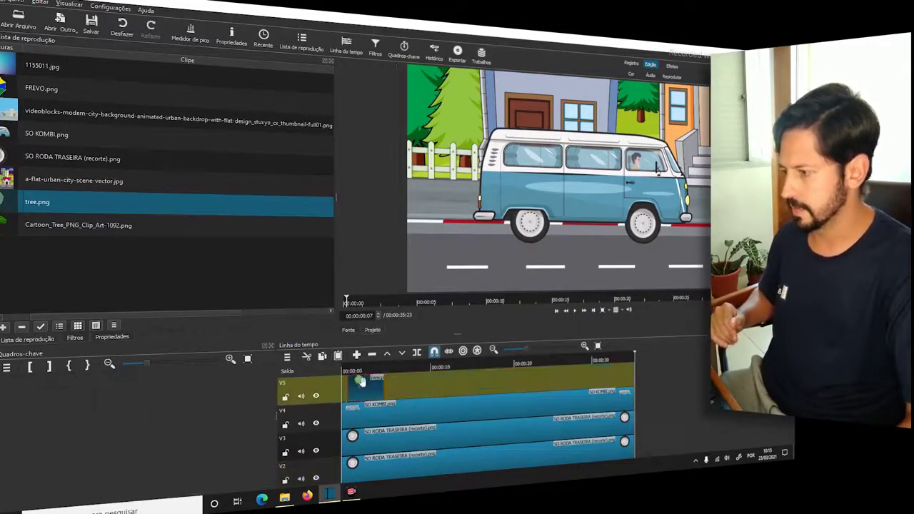
click(363, 369)
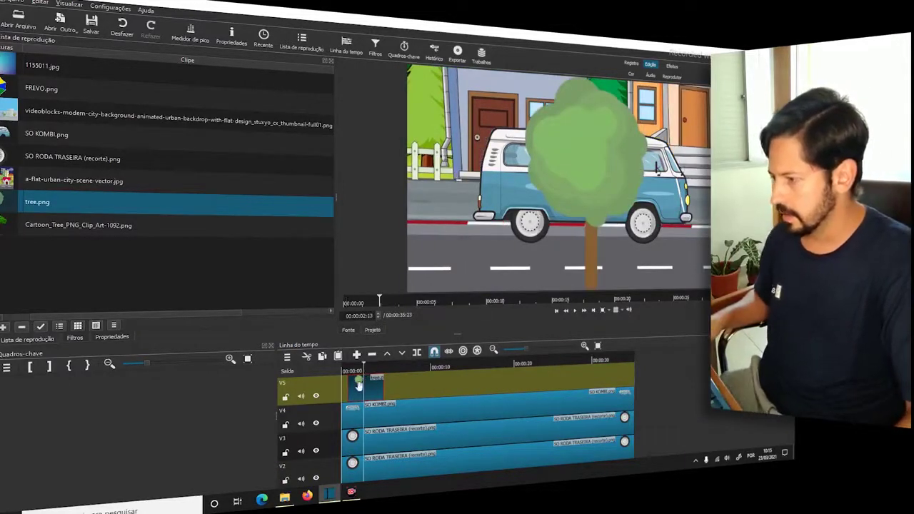
mouse_move(357, 384)
mouse_down()
mouse_move(350, 375)
mouse_move(349, 389)
mouse_up()
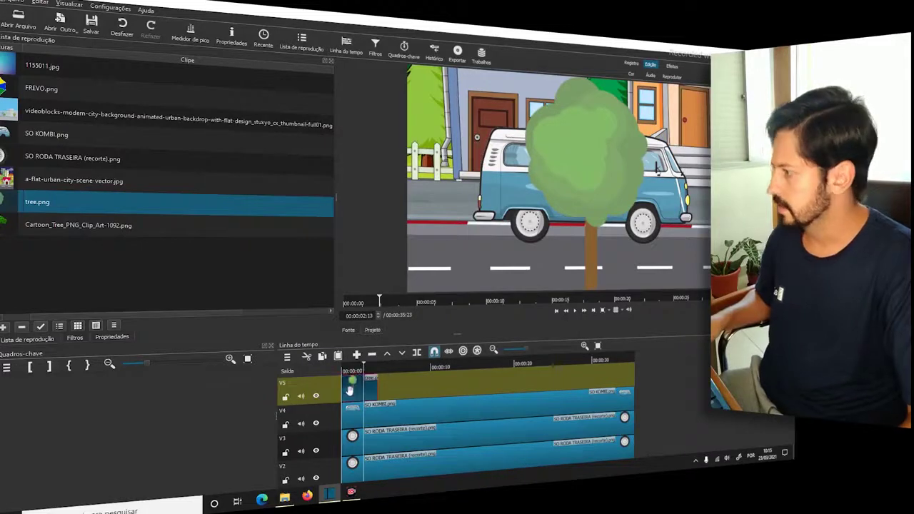
Add a Size, Position & Rotate filter to the tree, move it out of frame to position 1769, 61, and enable position keyframes
click(75, 338)
click(7, 135)
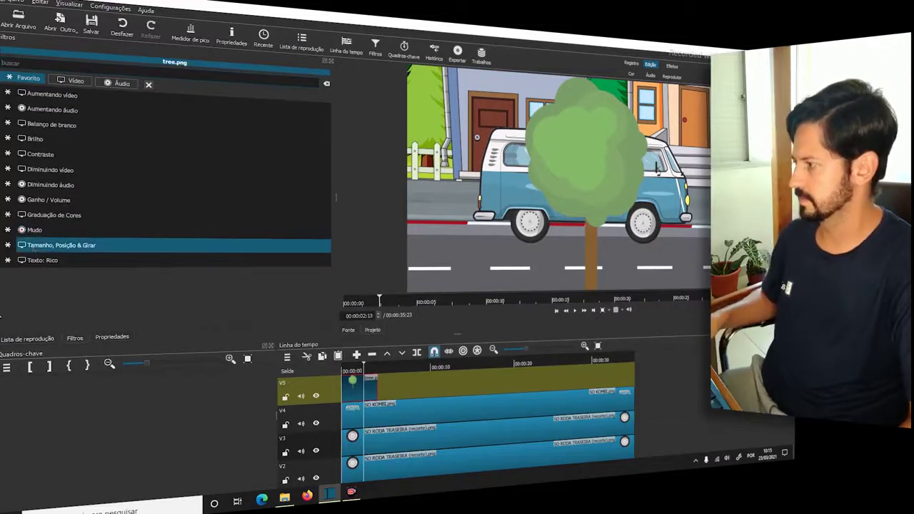
click(33, 246)
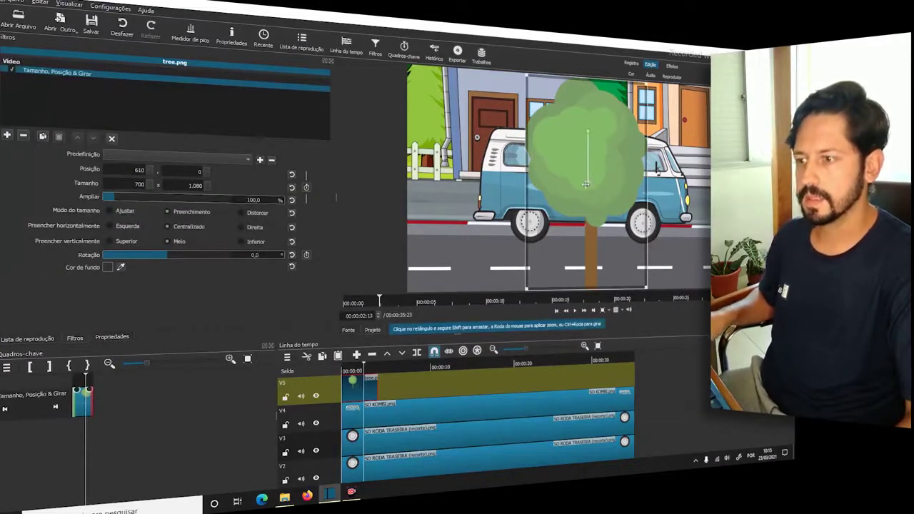
drag(585, 184, 755, 194)
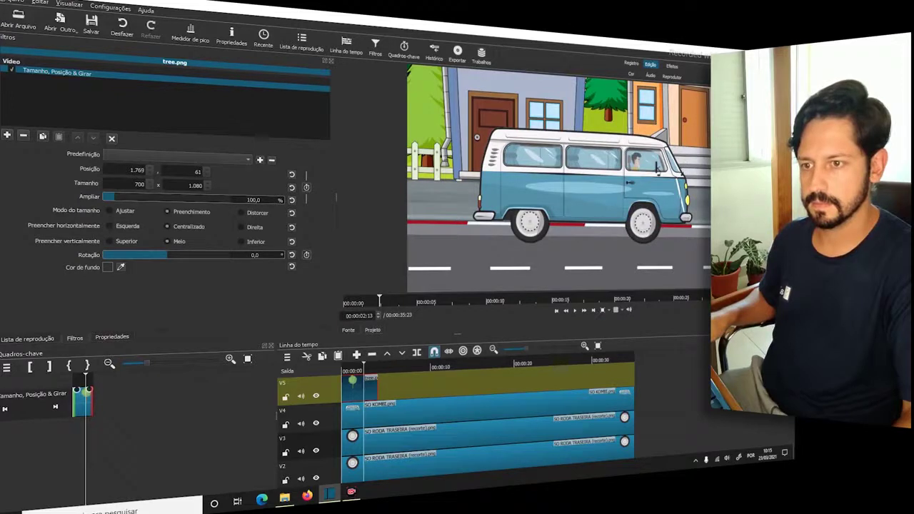
click(307, 188)
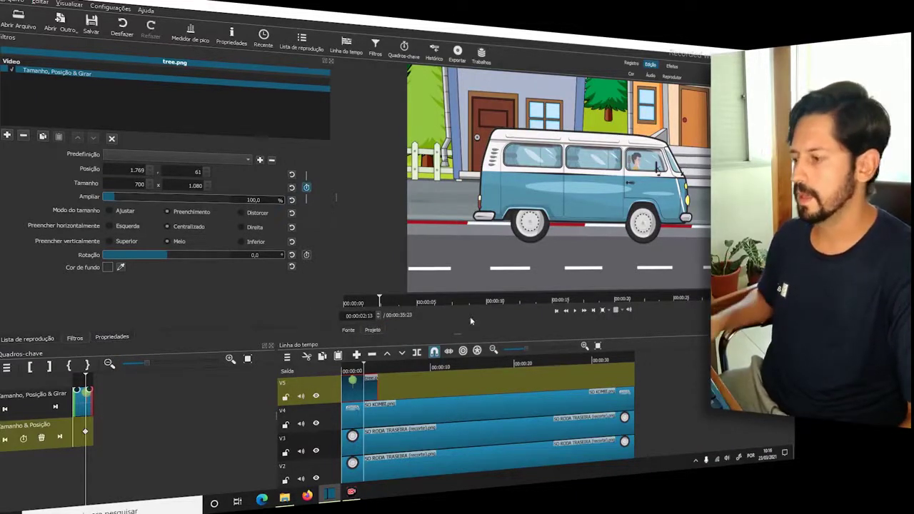
Extend the tree clip to about 8 seconds and keyframe its position at -754, 63 at 00:00:06:02, beyond the frame's opposite edge
drag(365, 368, 344, 368)
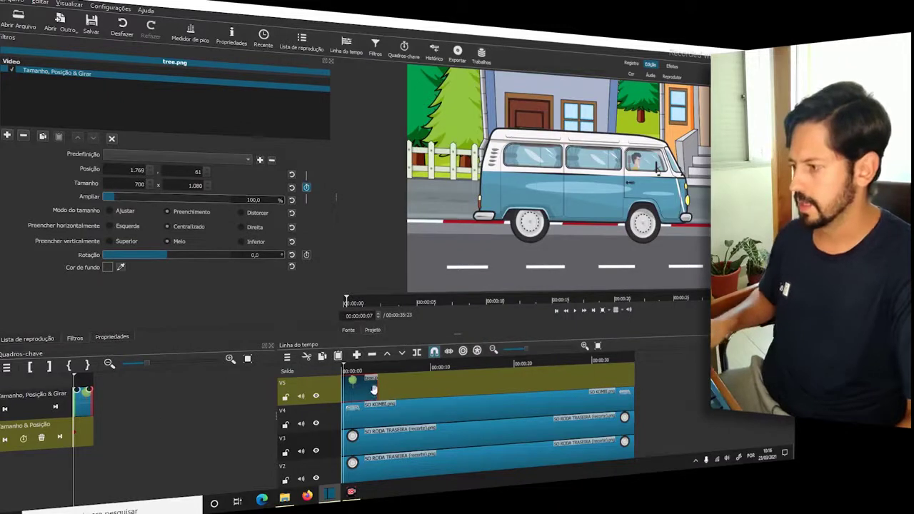
key(space)
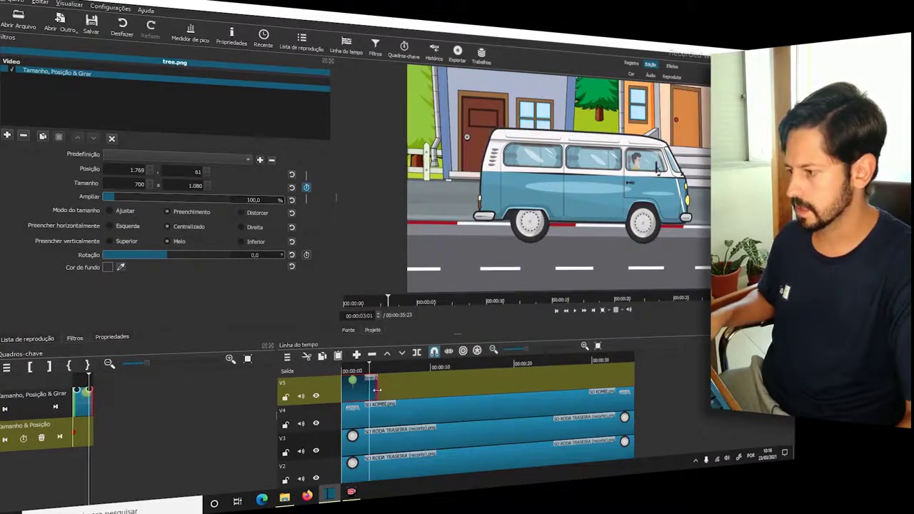
drag(377, 389, 415, 389)
drag(375, 366, 398, 365)
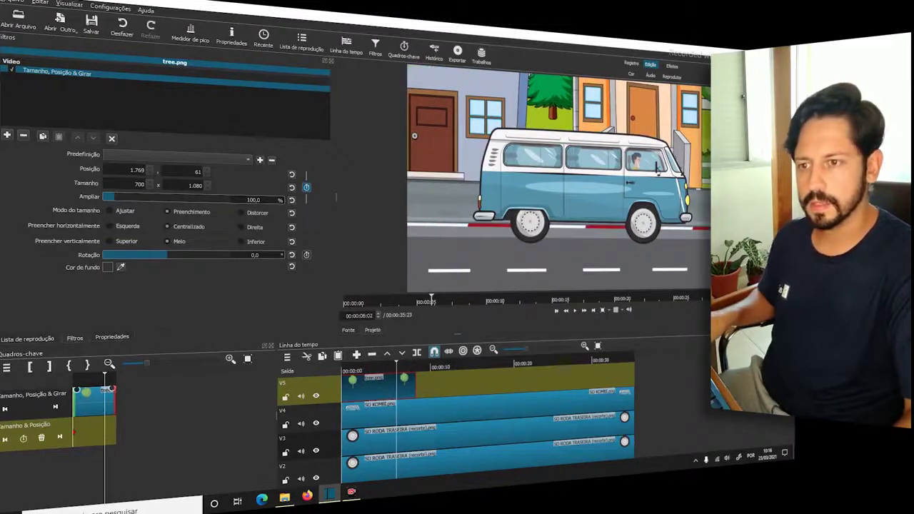
drag(696, 179, 436, 179)
drag(530, 194, 314, 197)
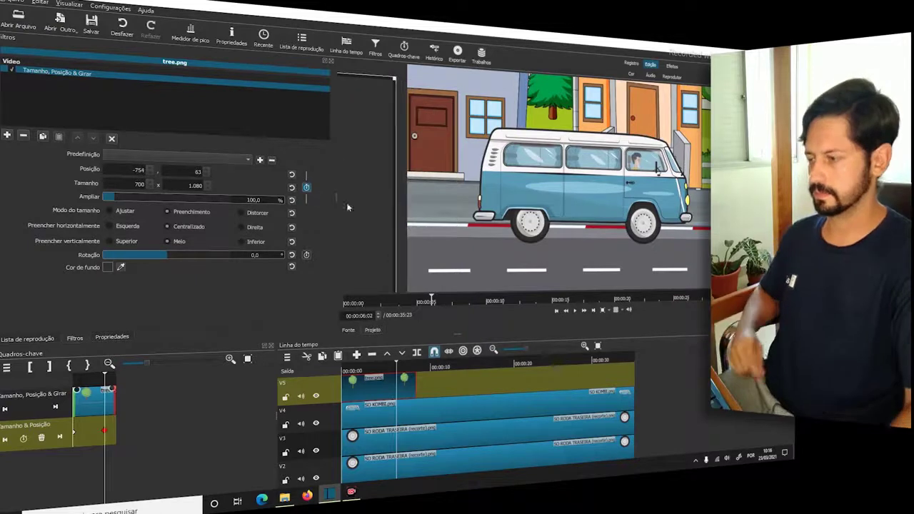
Play the animation from the beginning to check the tree passing in front of the moving van
drag(397, 371, 308, 376)
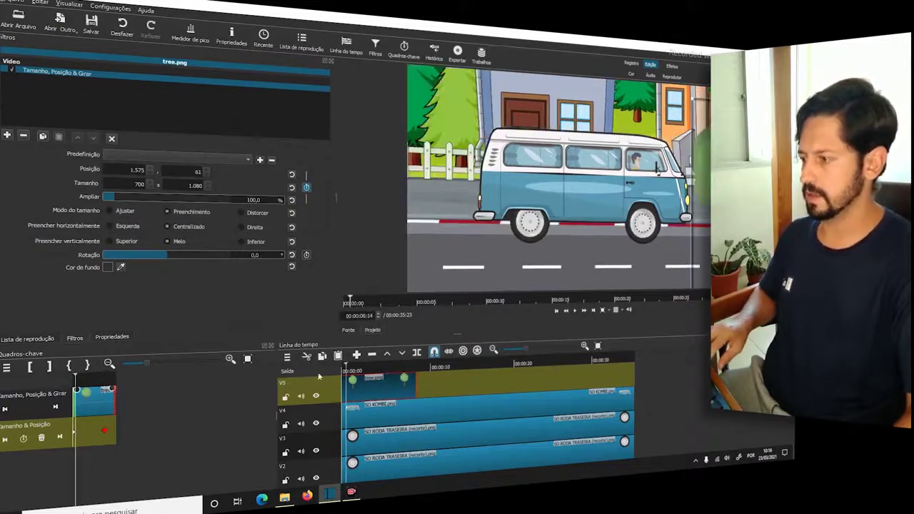
key(space)
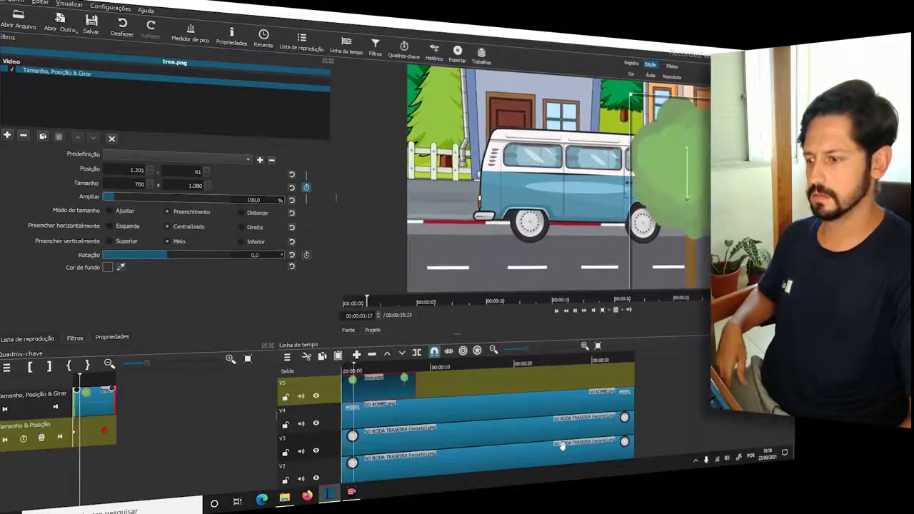
click(614, 460)
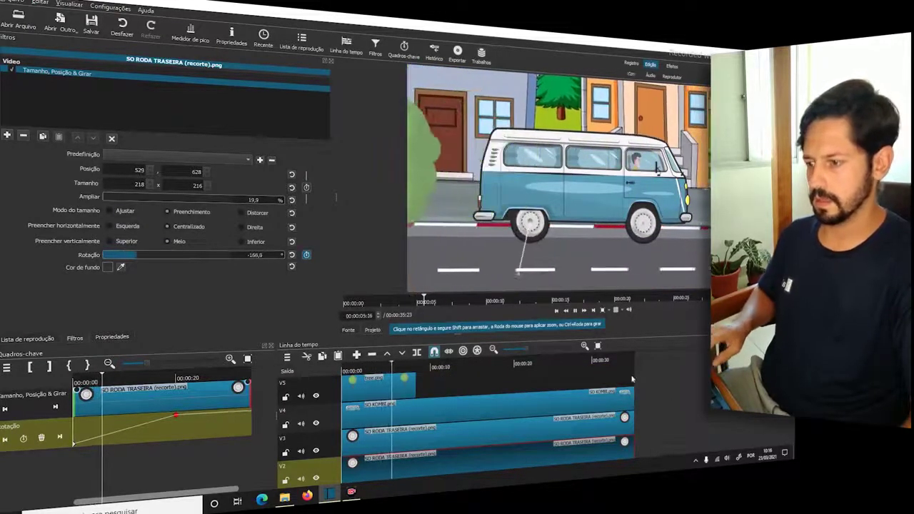
key(Home)
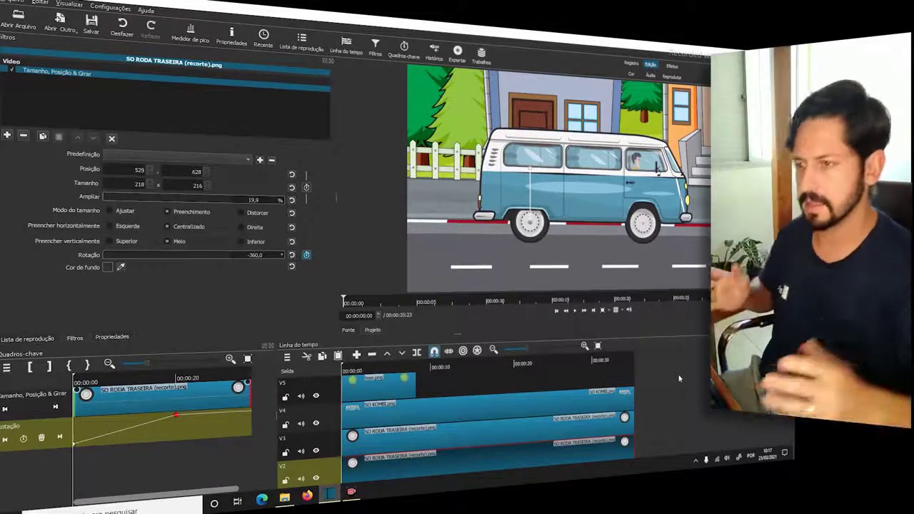
key(space)
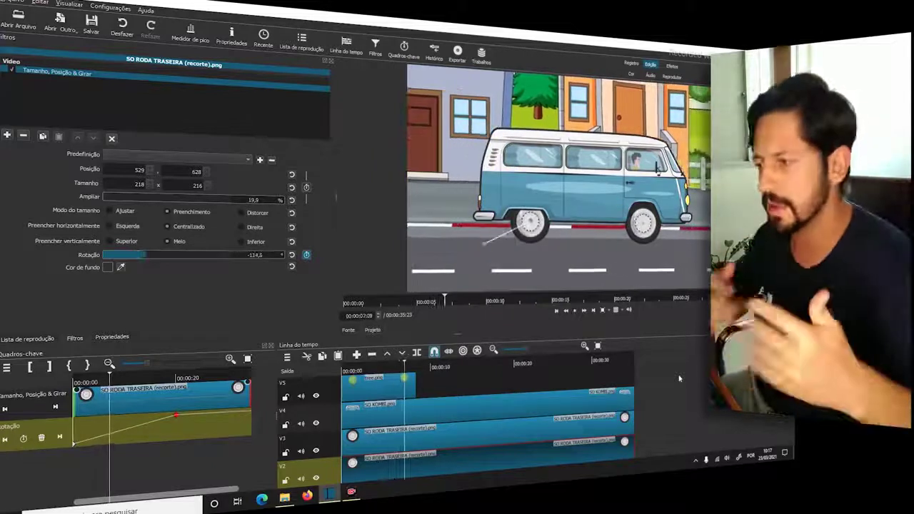
key(space)
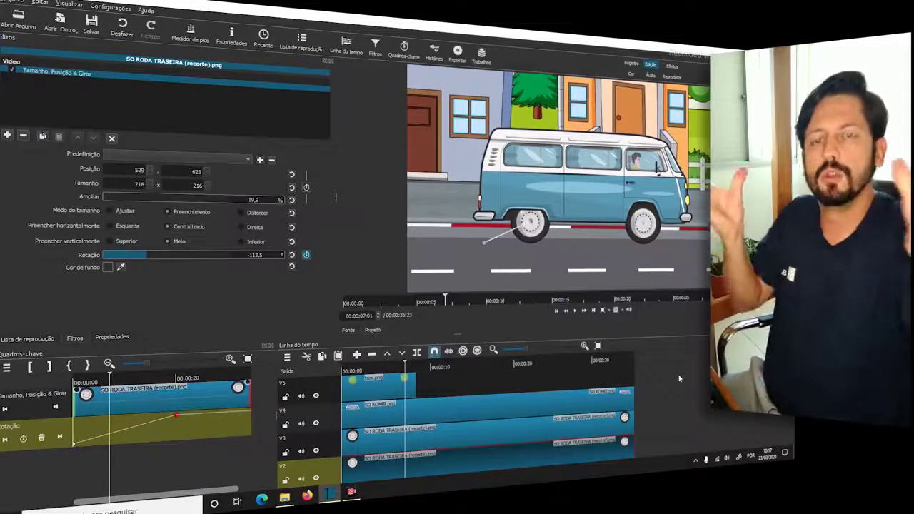